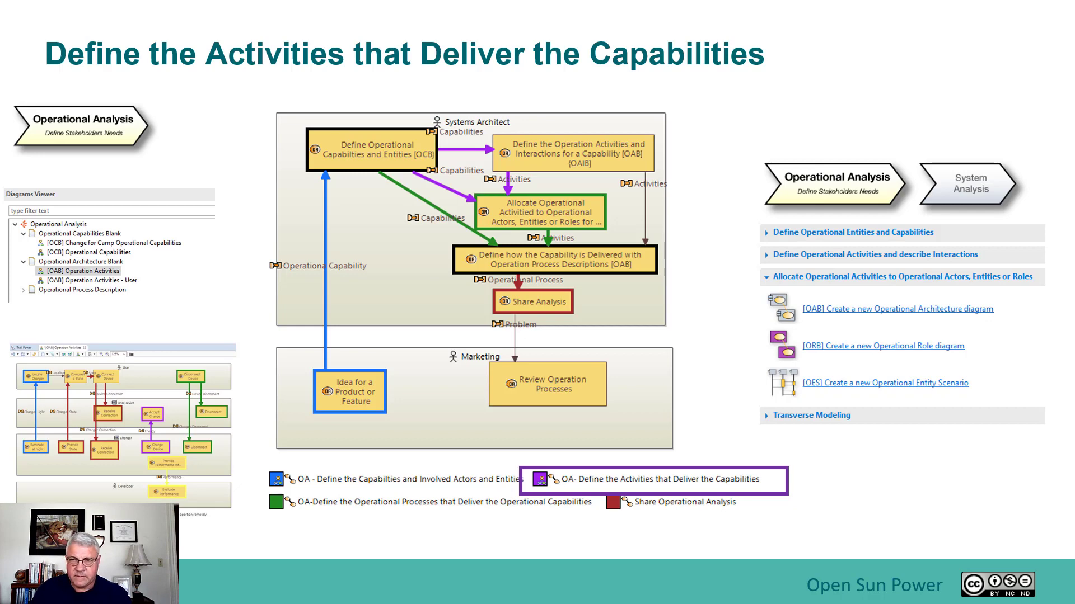
Step: Switch from the PowerPoint slide to Capella's Trail Power Operational Analysis page
key("alt+Tab")
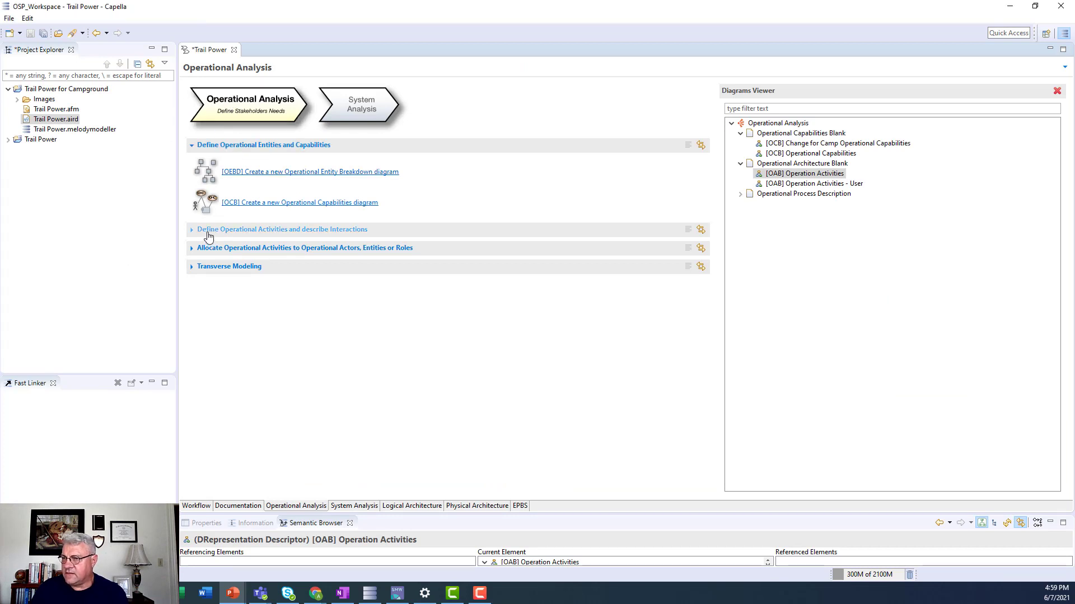
Step: Expand the Define and Allocate Operational Activities steps, then review and close the [OAB] Operation Activities diagram
left_click(210, 231)
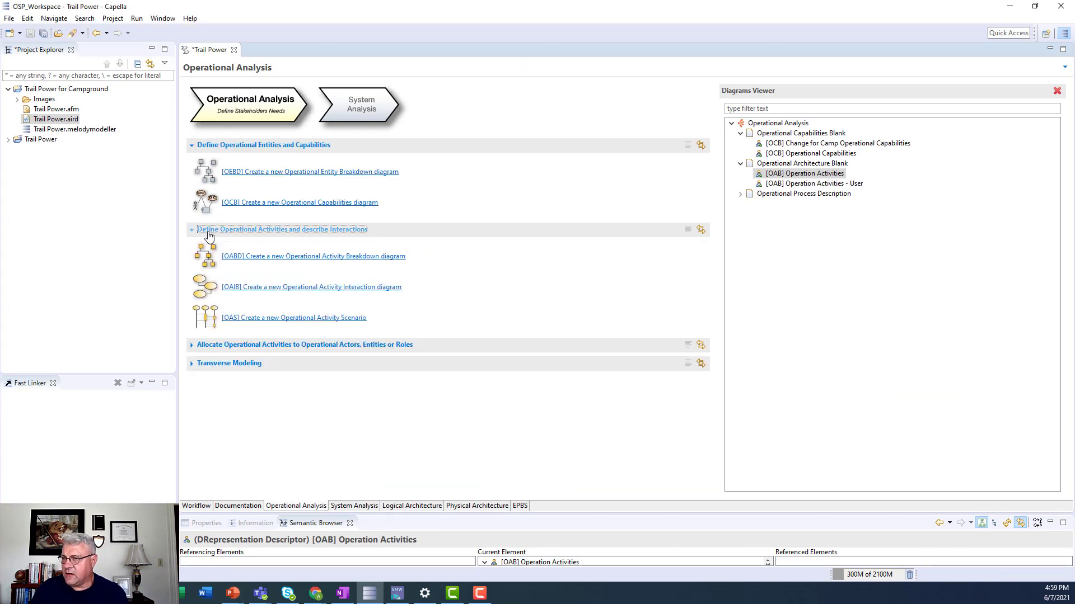
left_click(242, 348)
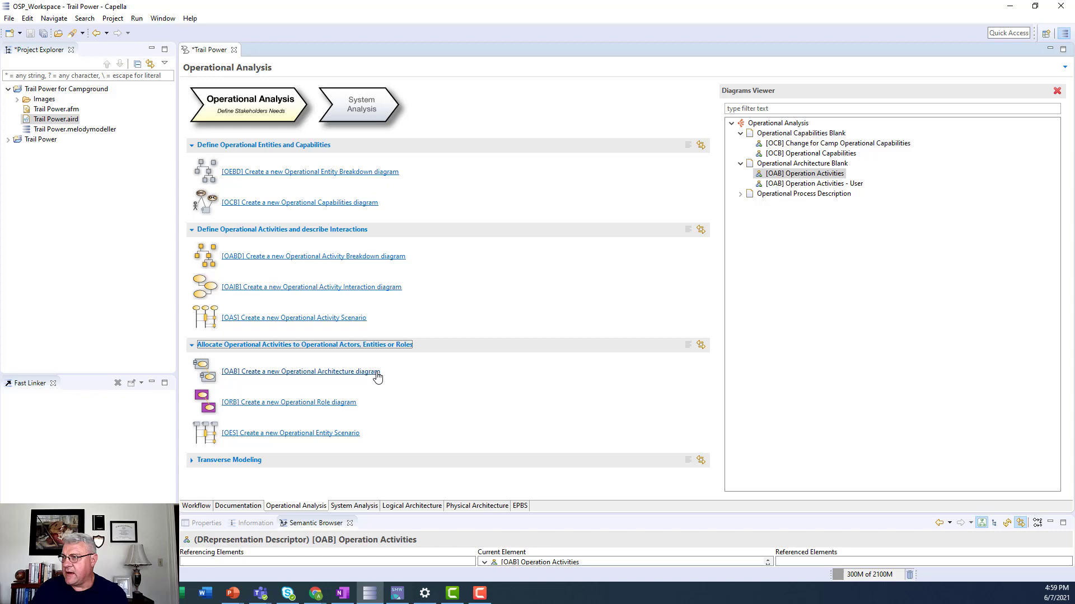
double_click(772, 174)
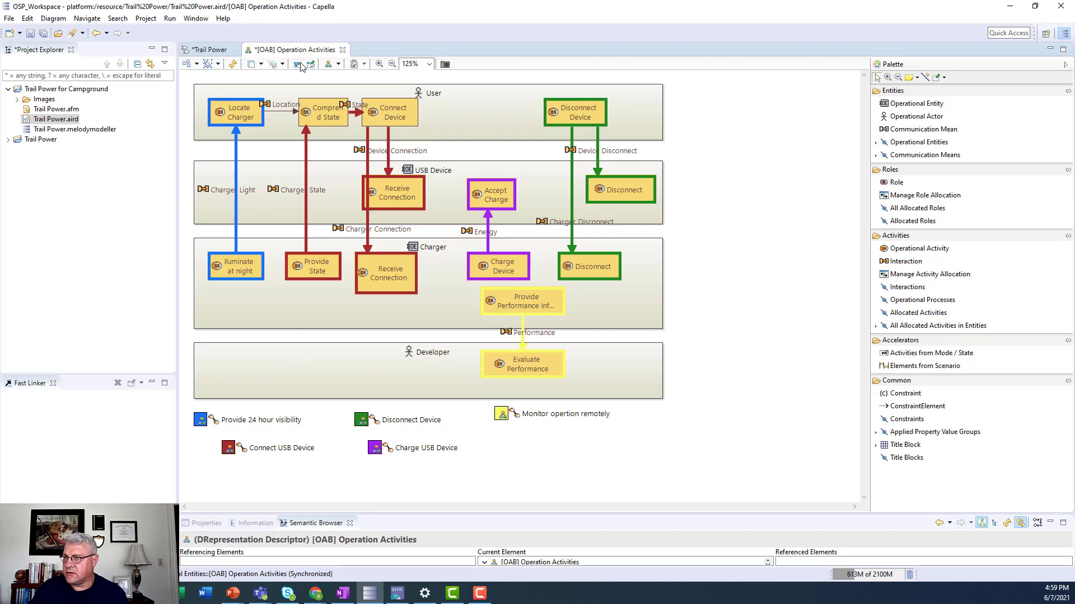
left_click(343, 50)
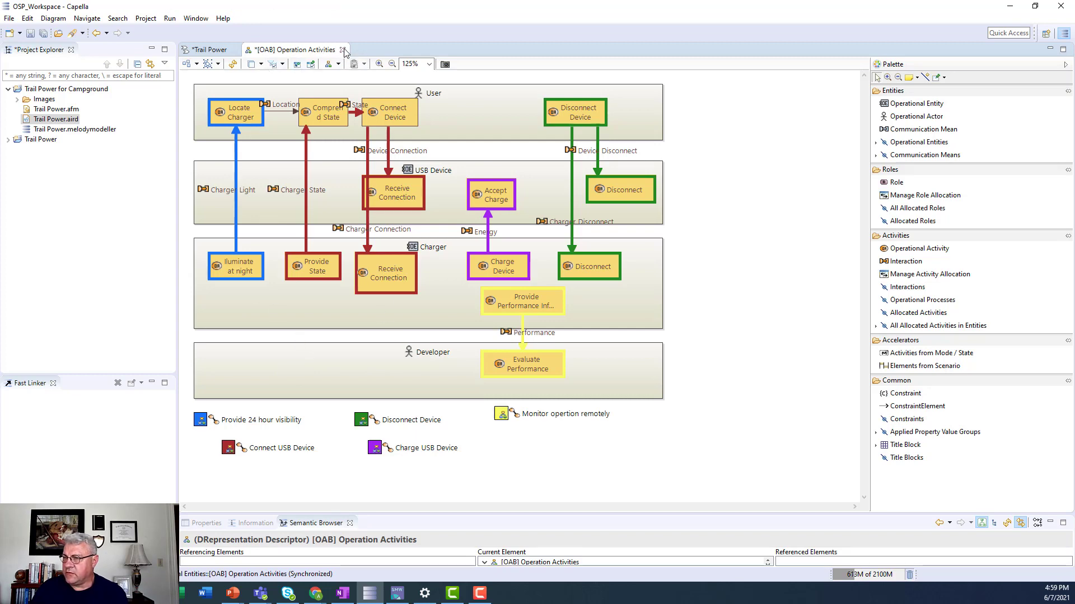
Step: Clone the [OAB] Operation Activities diagram and rename the copy '[OAB] Change for Camp Operation Activities'
right_click(790, 180)
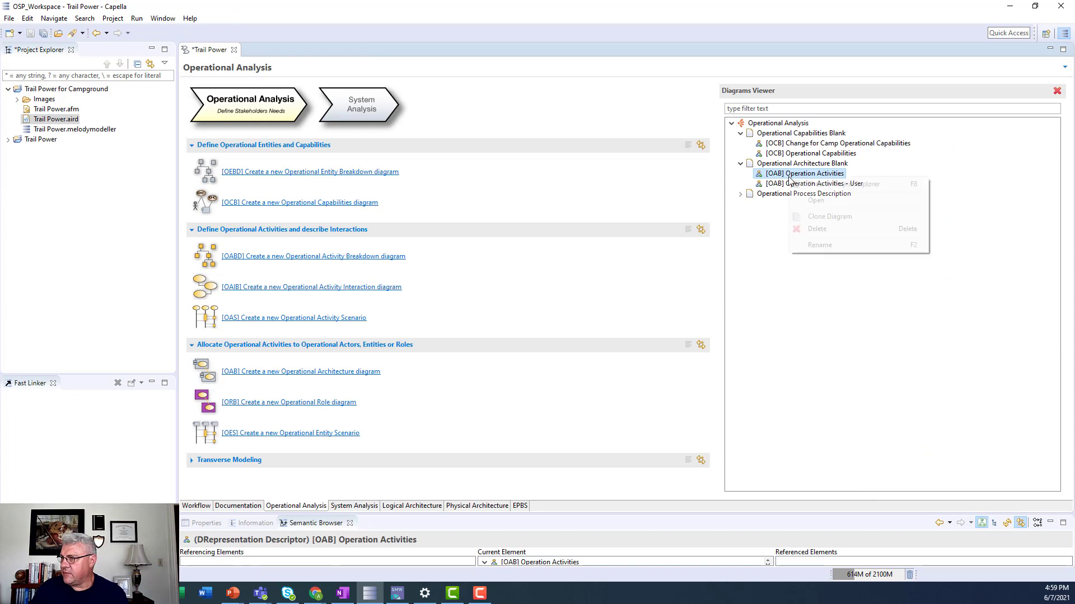
left_click(814, 218)
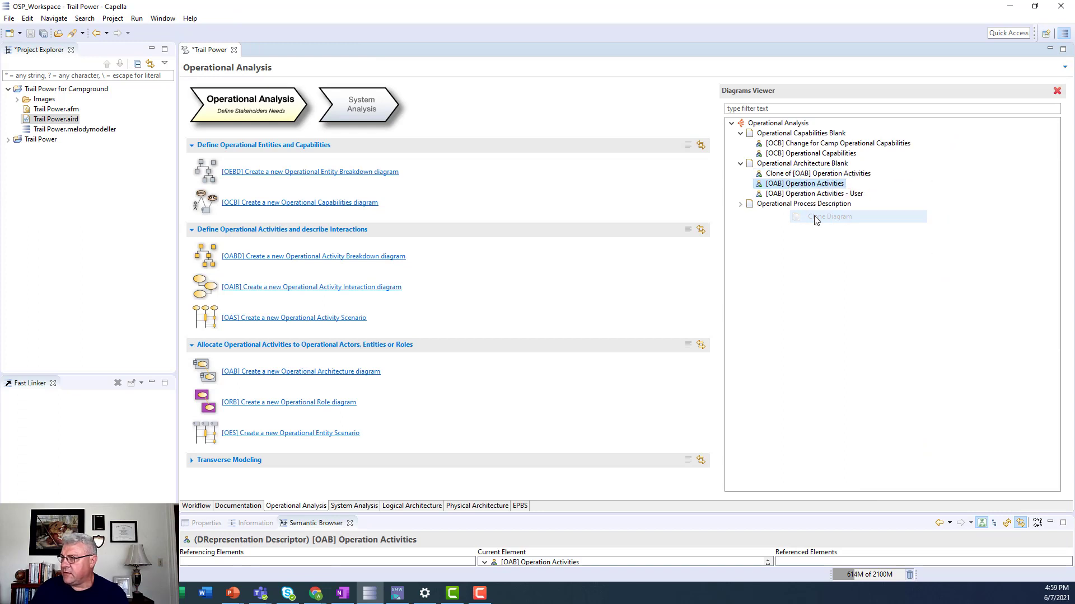
right_click(776, 175)
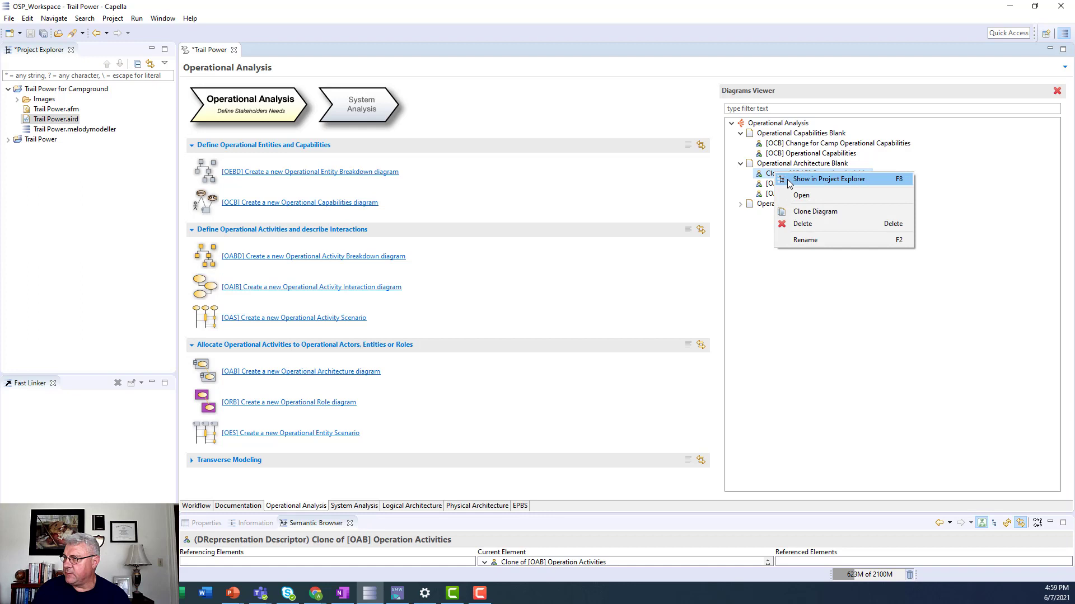
left_click(806, 239)
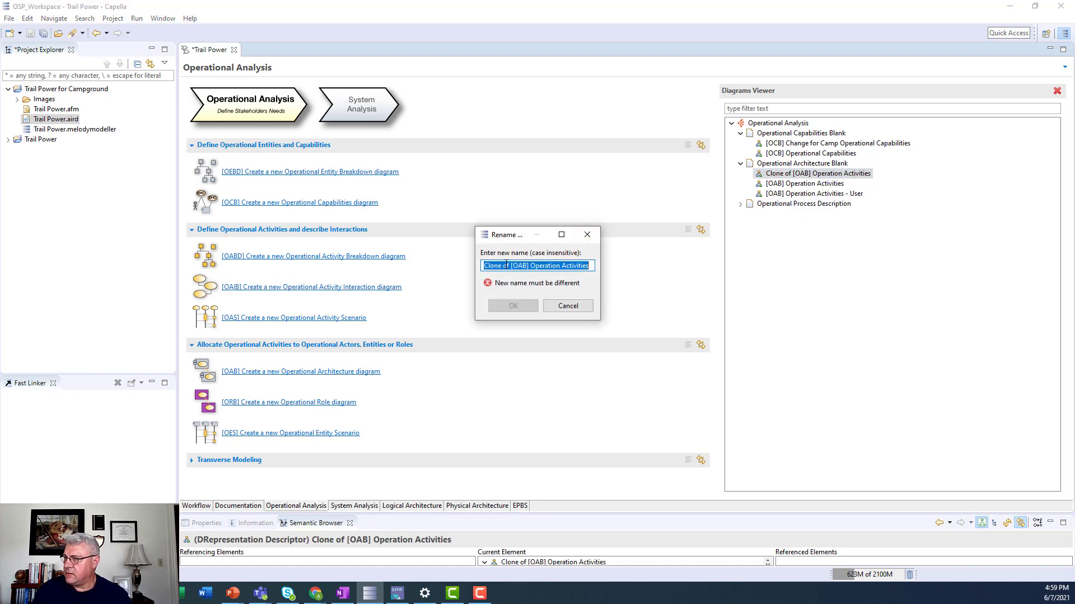
left_click(511, 267)
key("BackSpace")
key("BackSpace")
key("BackSpace")
key("BackSpace")
key("BackSpace")
key("BackSpace")
key("BackSpace")
key("BackSpace")
key("BackSpace")
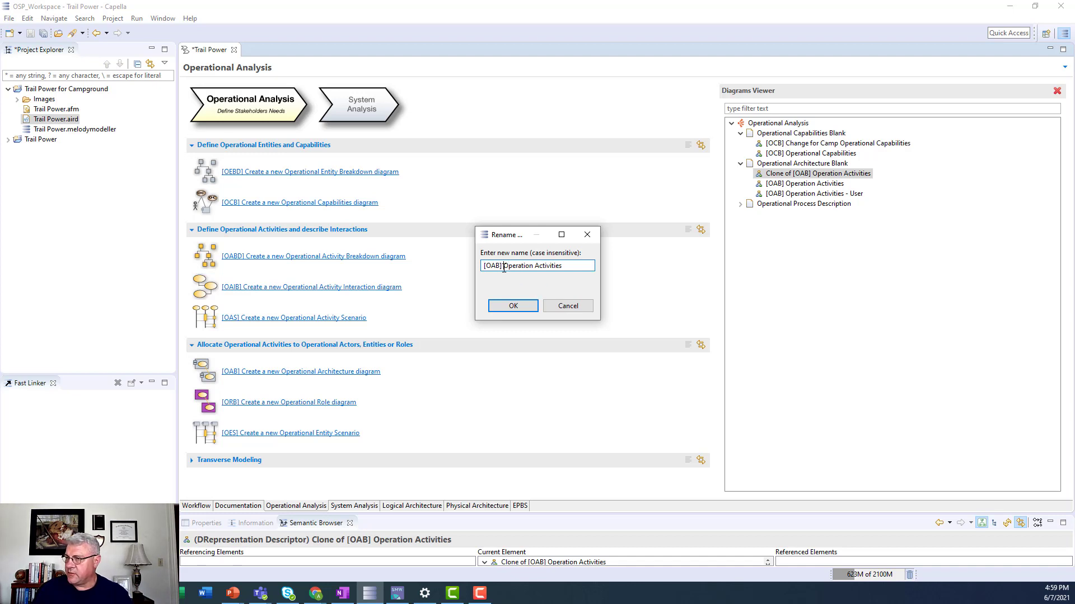
type("CHange ")
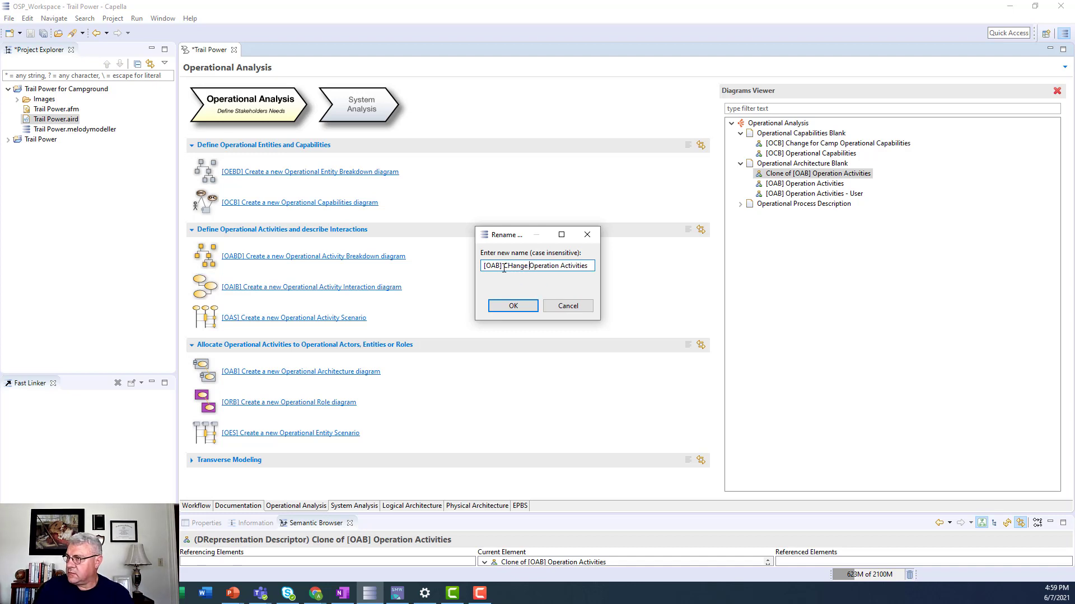
type("for")
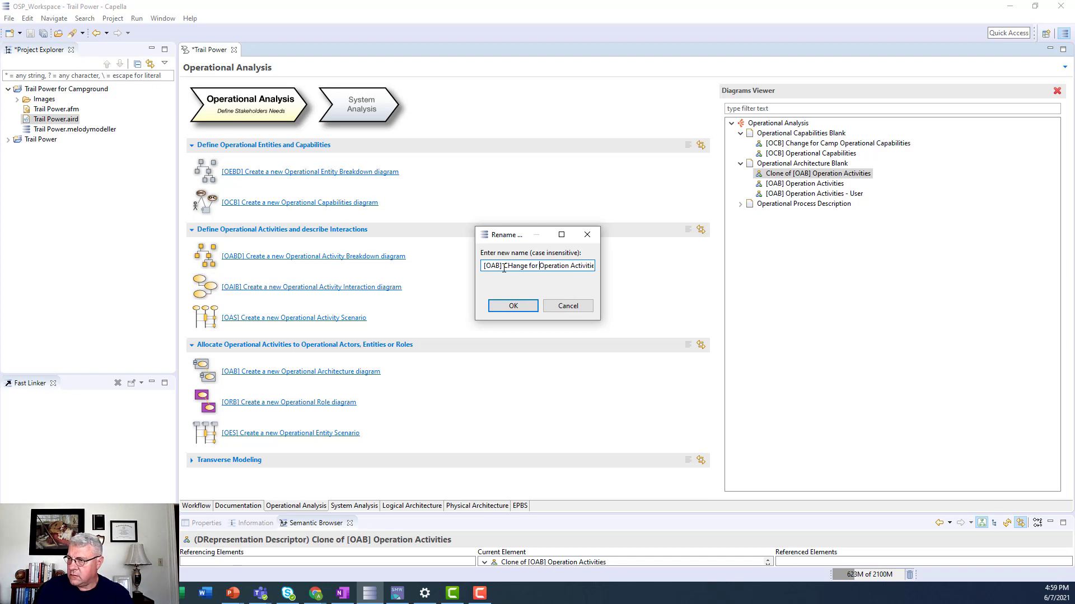
key("BackSpace")
key("BackSpace")
key("BackSpace")
key("BackSpace")
key("BackSpace")
key("BackSpace")
key("BackSpace")
key("BackSpace")
type("Change")
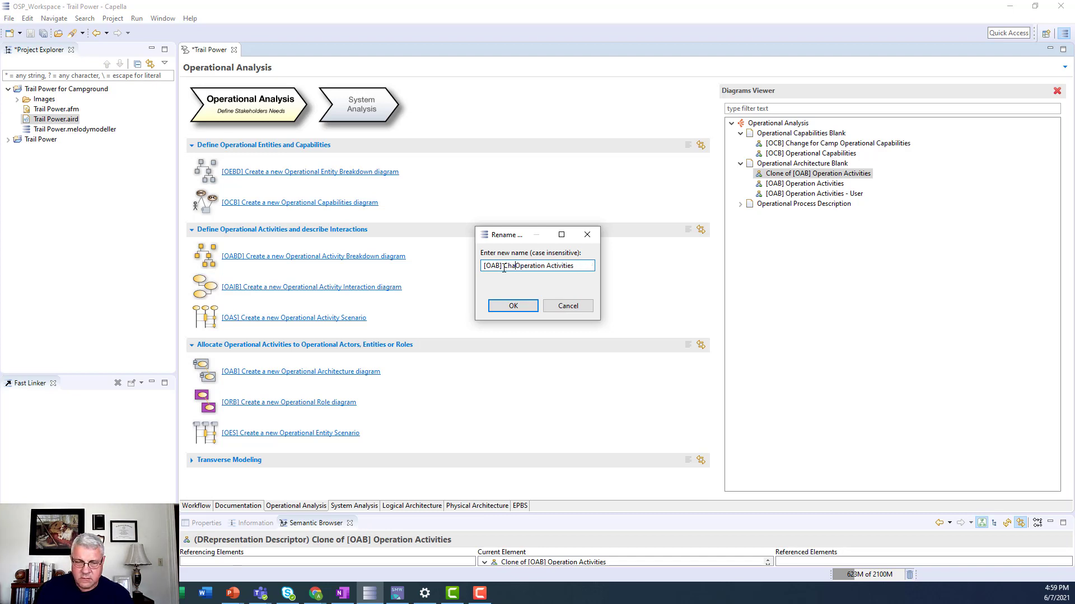
type(" for CX")
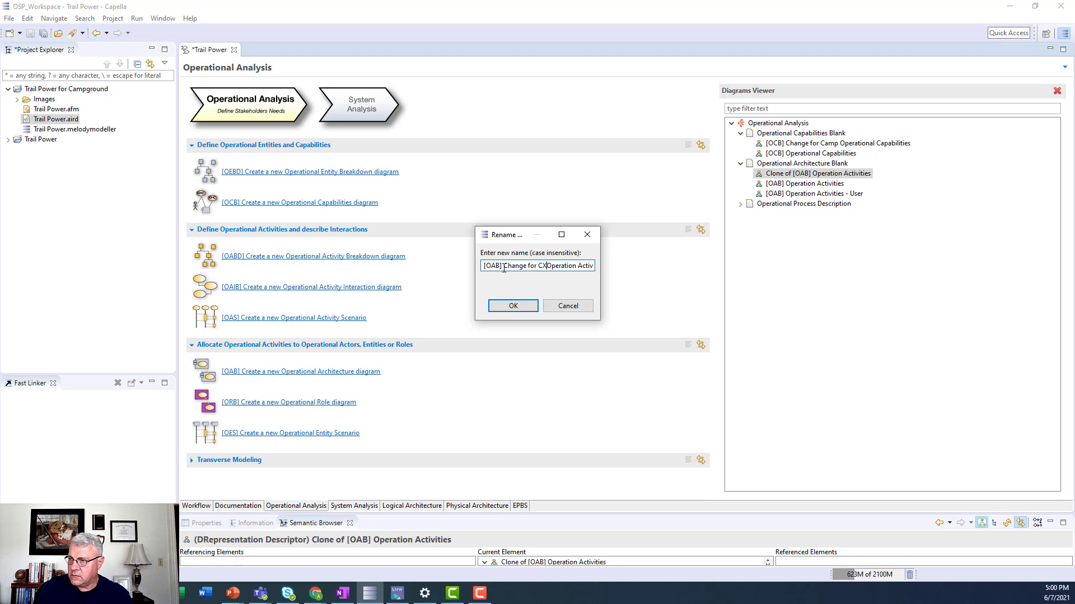
key("BackSpace")
type("amp")
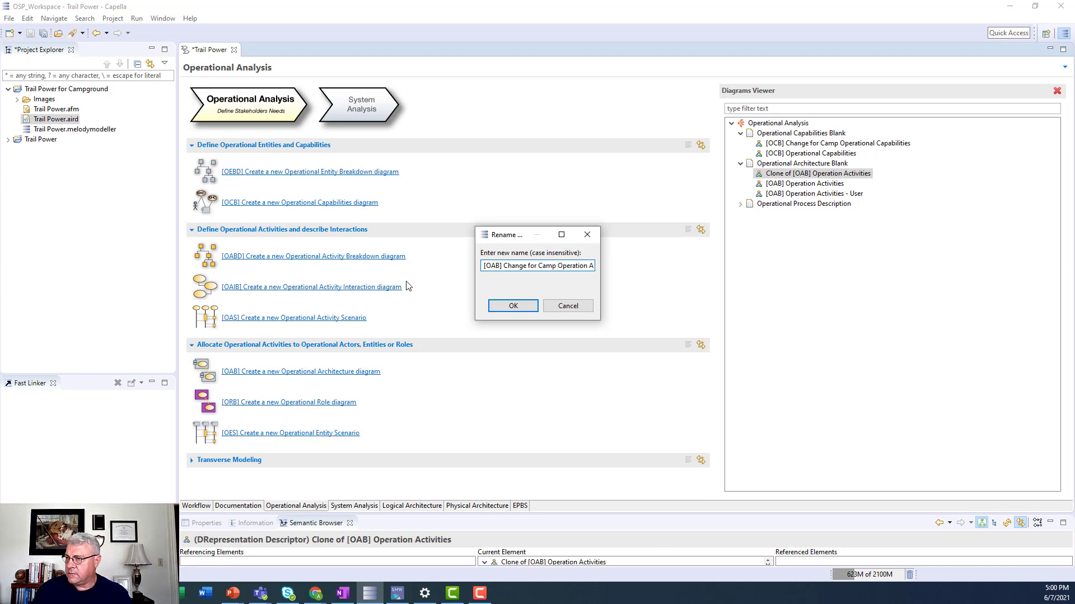
left_click(513, 307)
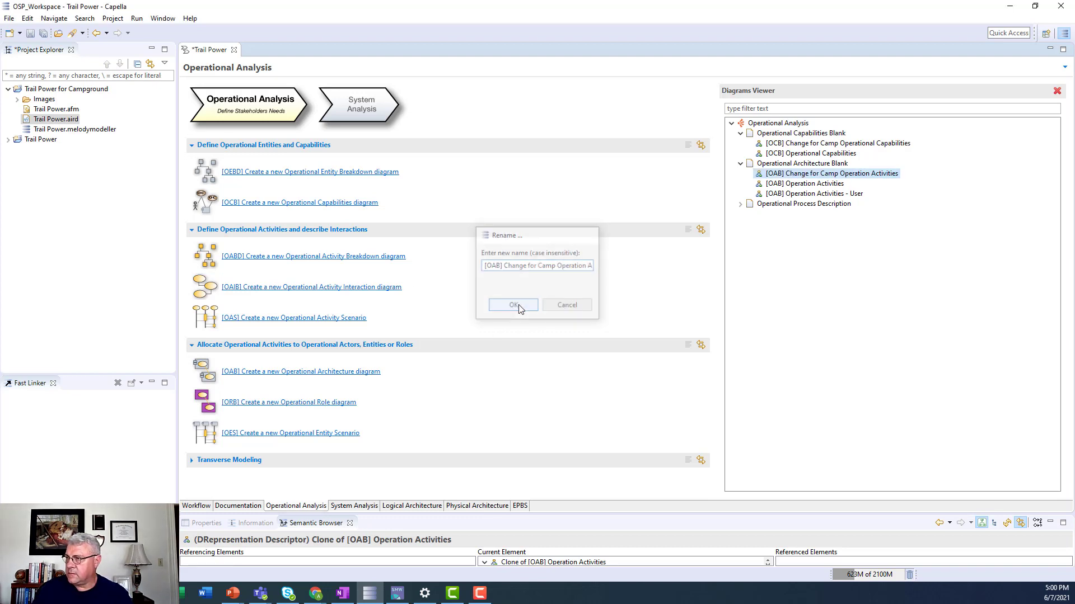
Step: Open the [OAB] Change for Camp Operation Activities diagram and pick the Operational Entities palette tool
double_click(770, 175)
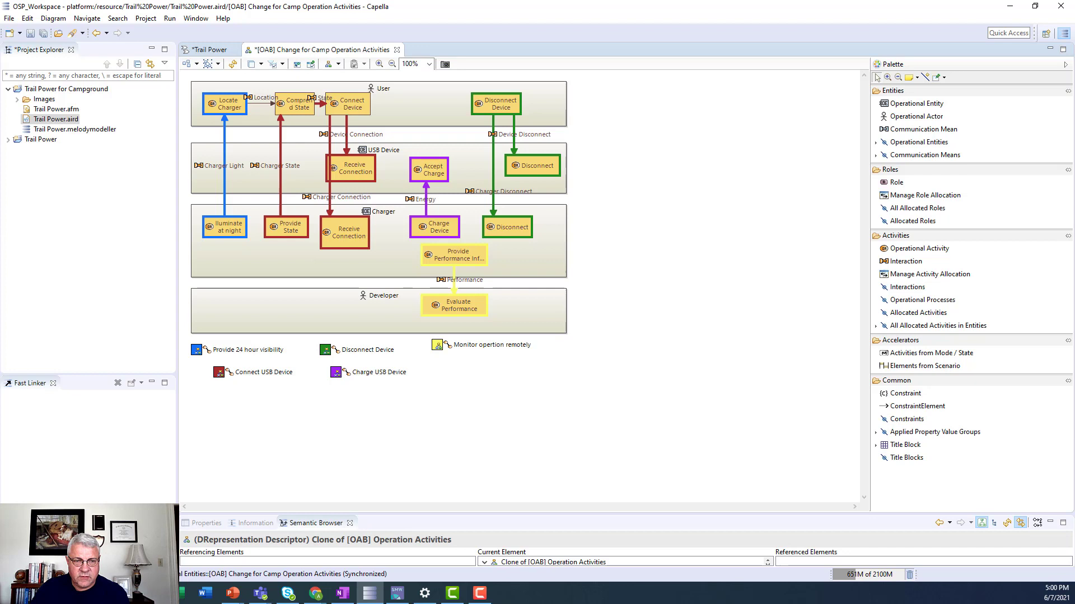
key("alt+Tab")
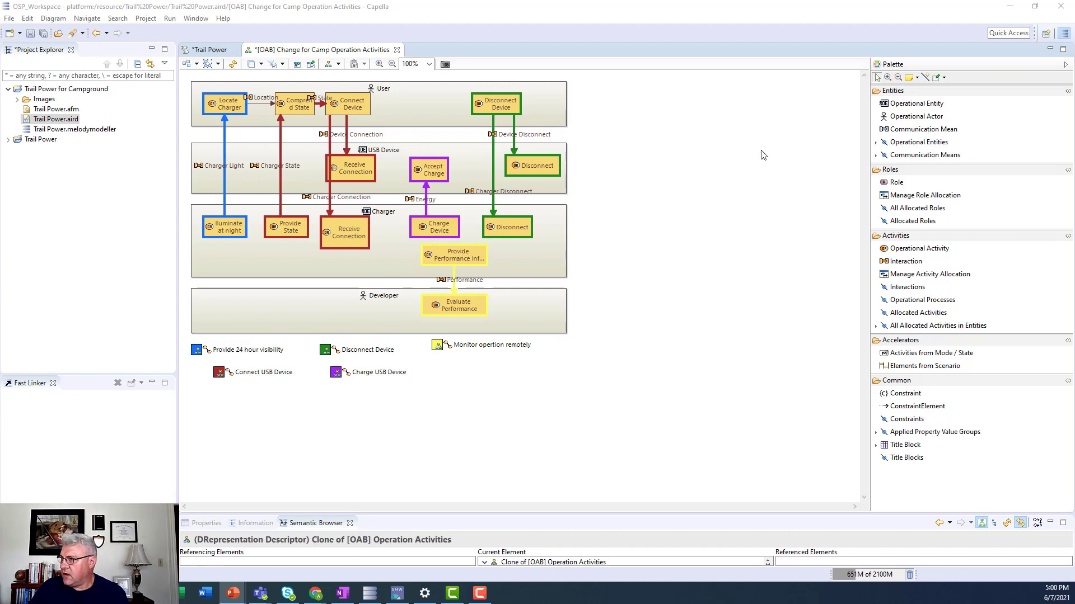
left_click(889, 144)
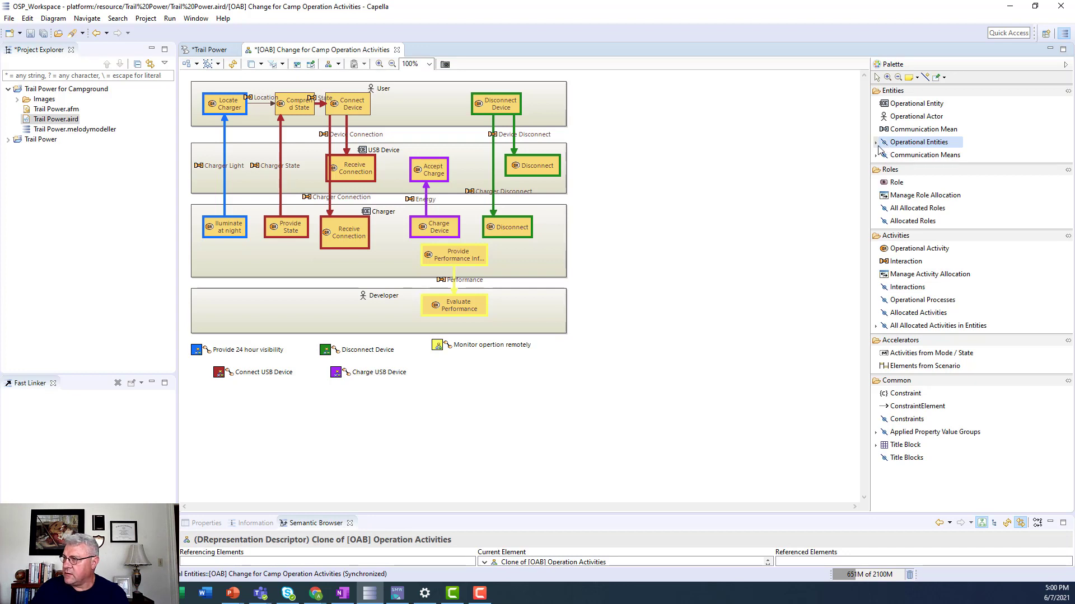
left_click(876, 143)
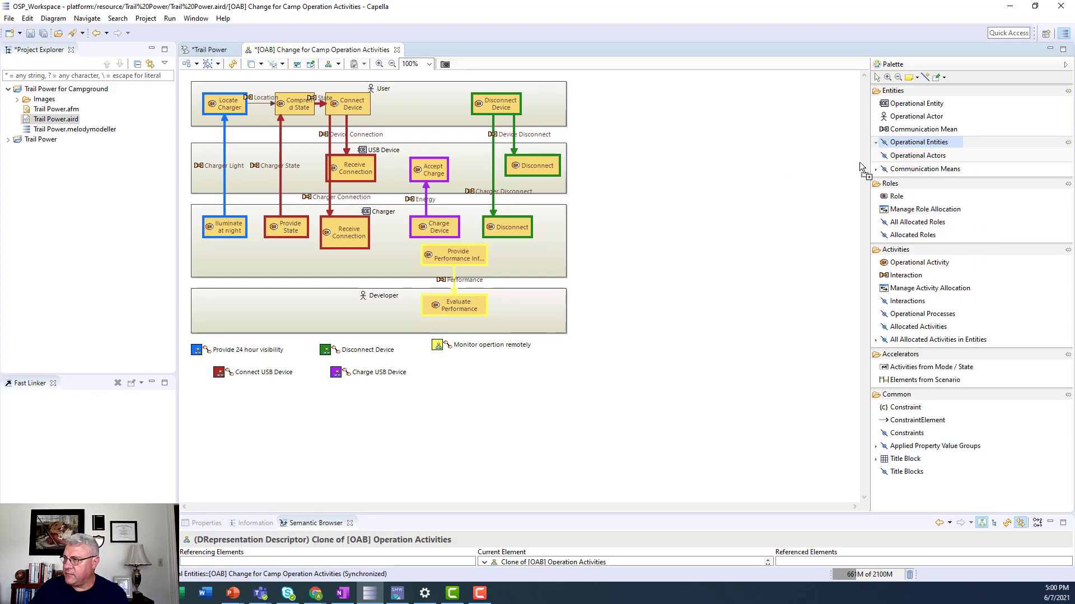
left_click(901, 144)
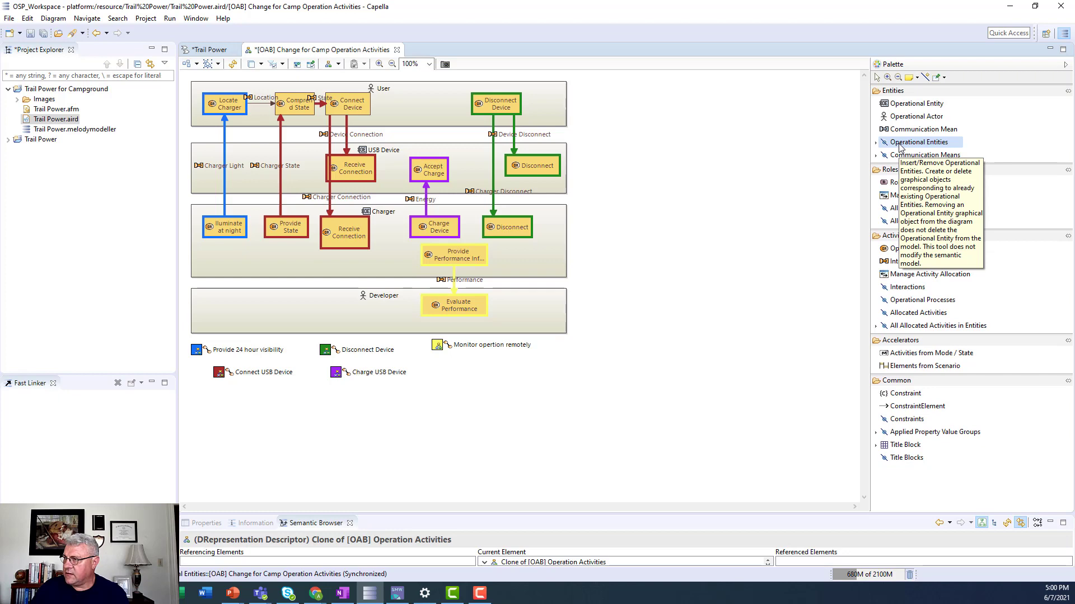
Step: Add the existing Operator entity to the diagram through the Transfer Dialog
left_click(676, 161)
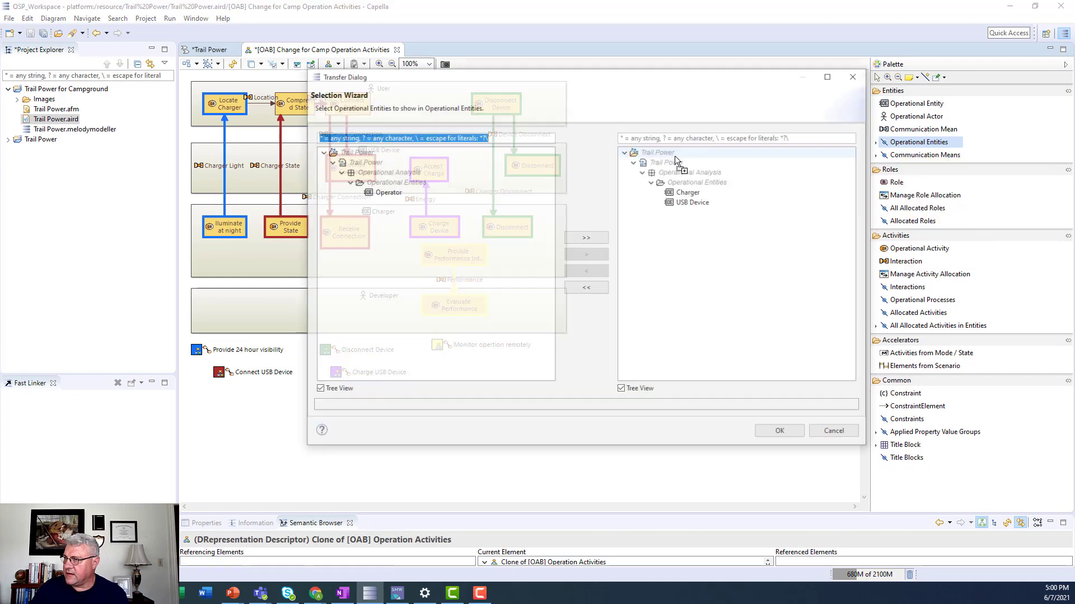
left_click(371, 194)
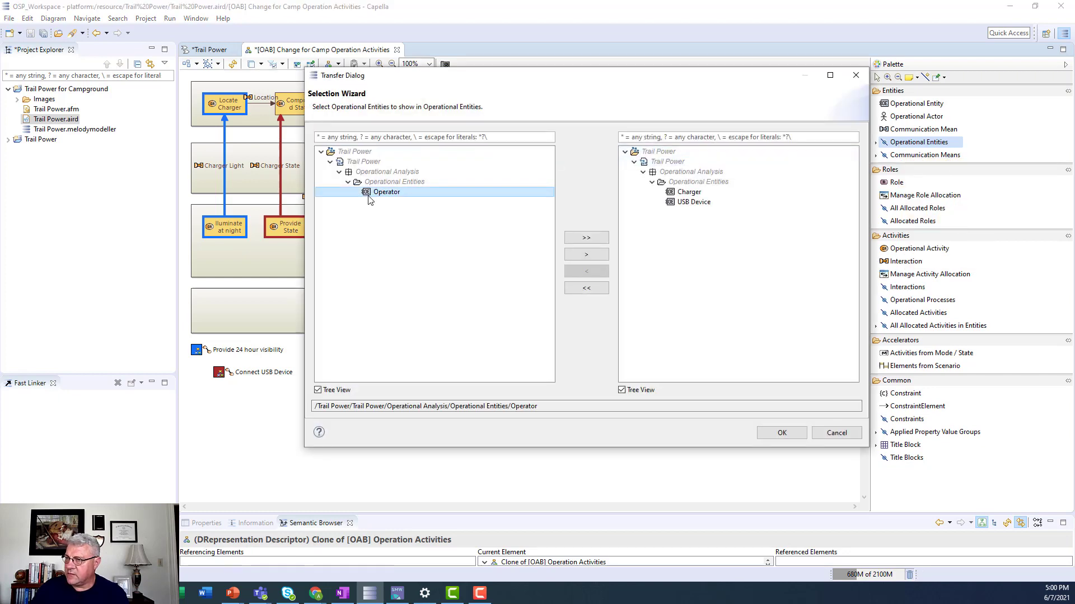
left_click(586, 254)
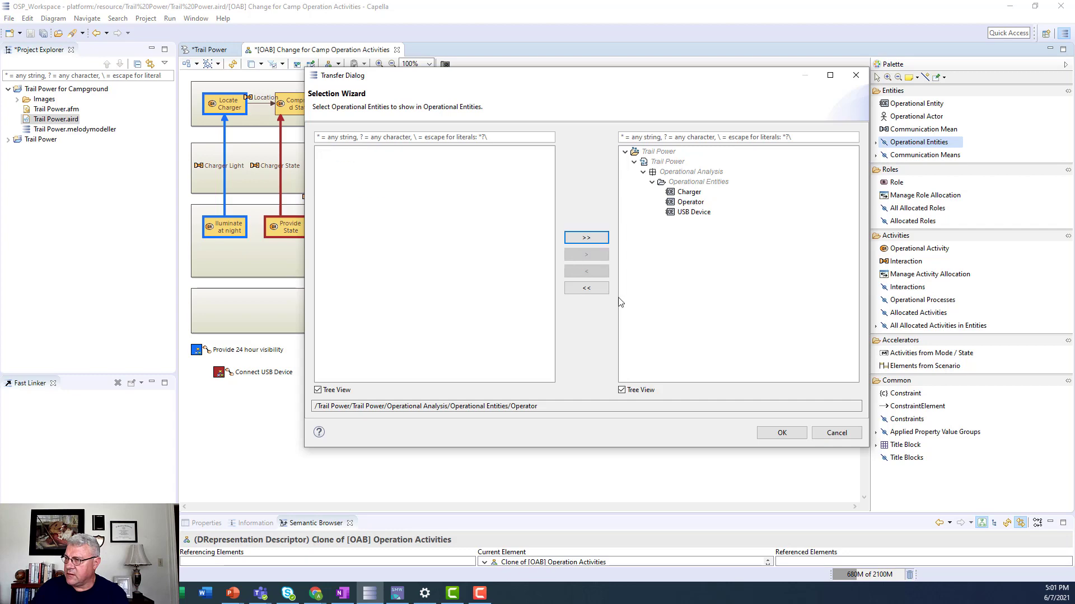
left_click(782, 433)
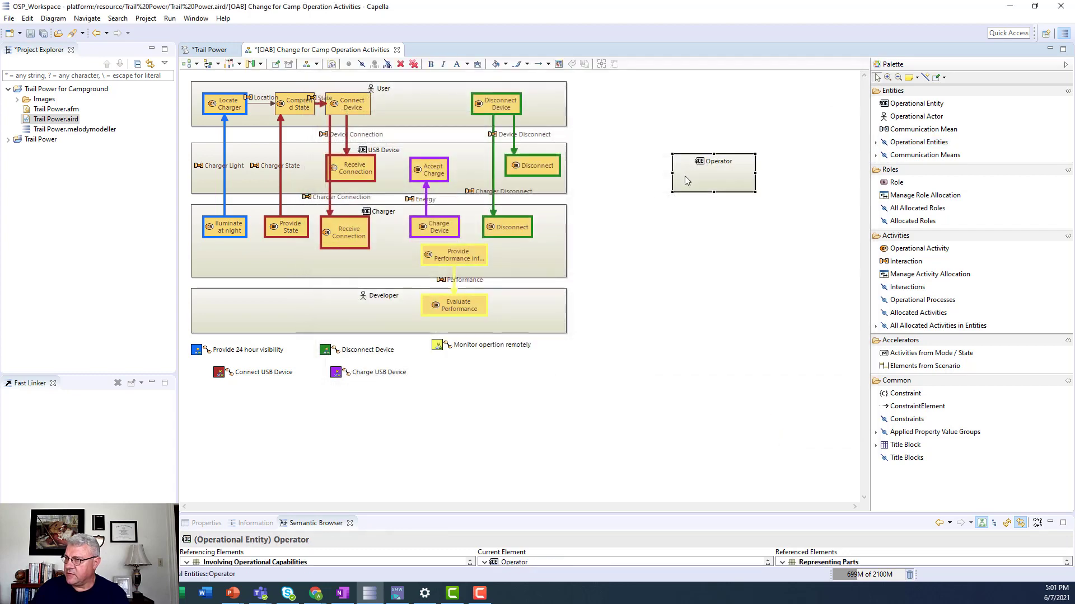
Step: Make Operator a tall box right of the lanes and widen Charger toward it
left_click_drag(687, 180, 592, 112)
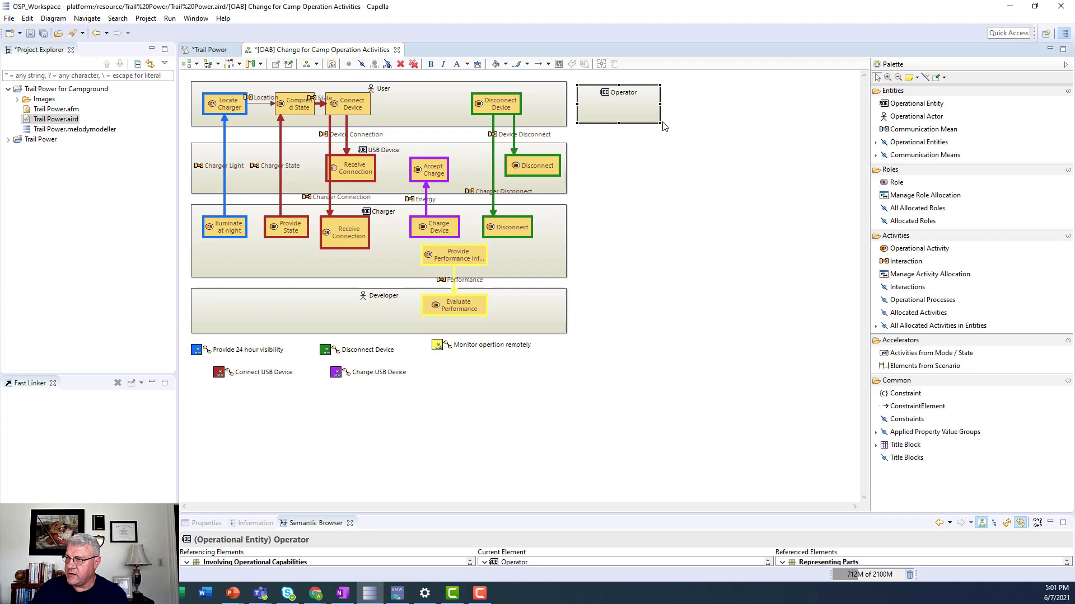
left_click_drag(659, 124, 662, 334)
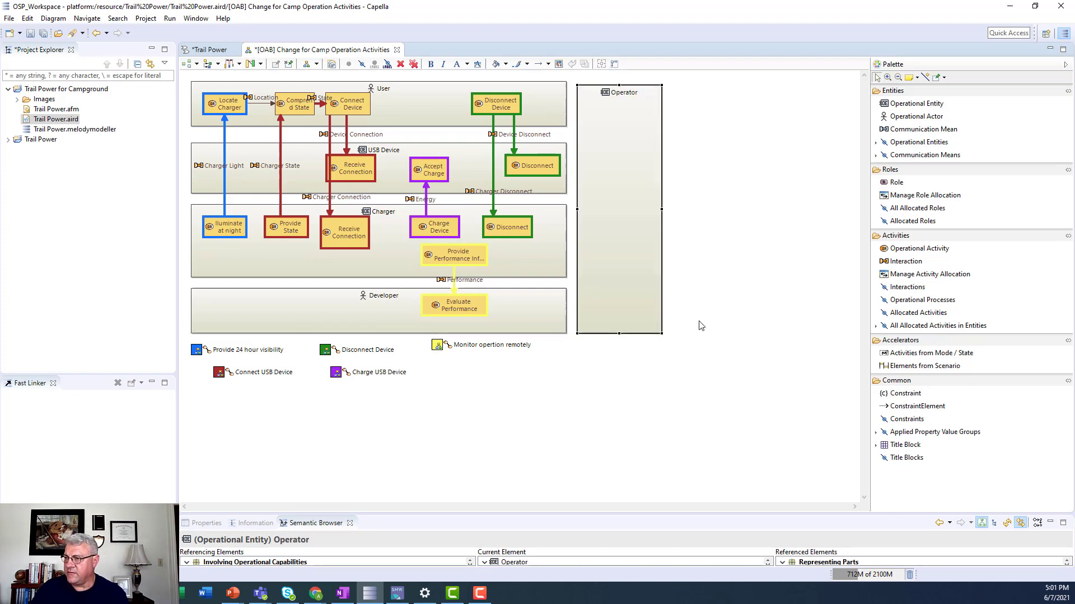
left_click(722, 302)
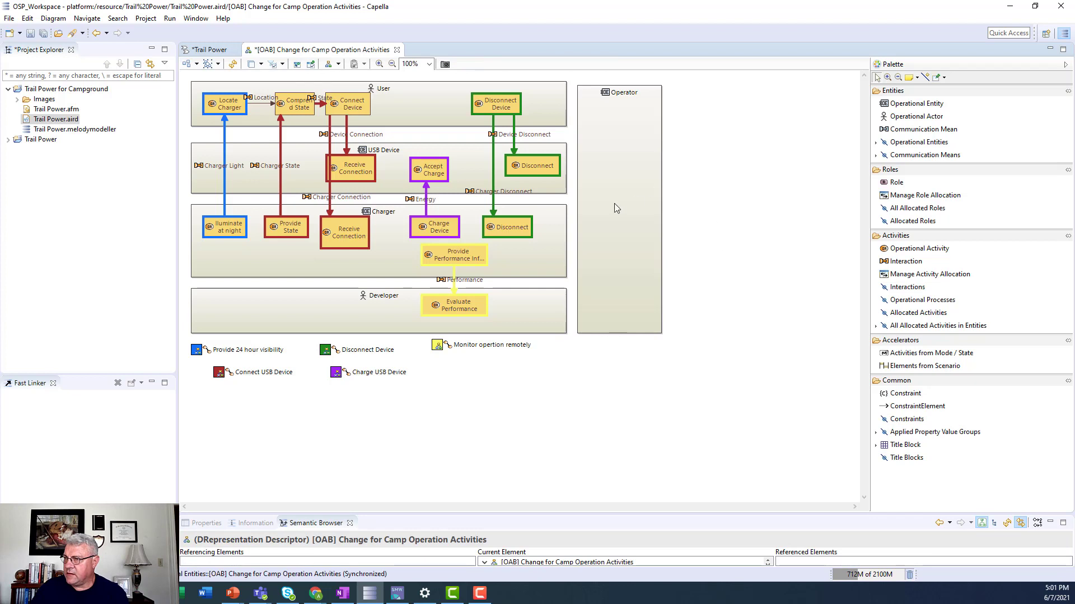
left_click_drag(613, 152, 663, 150)
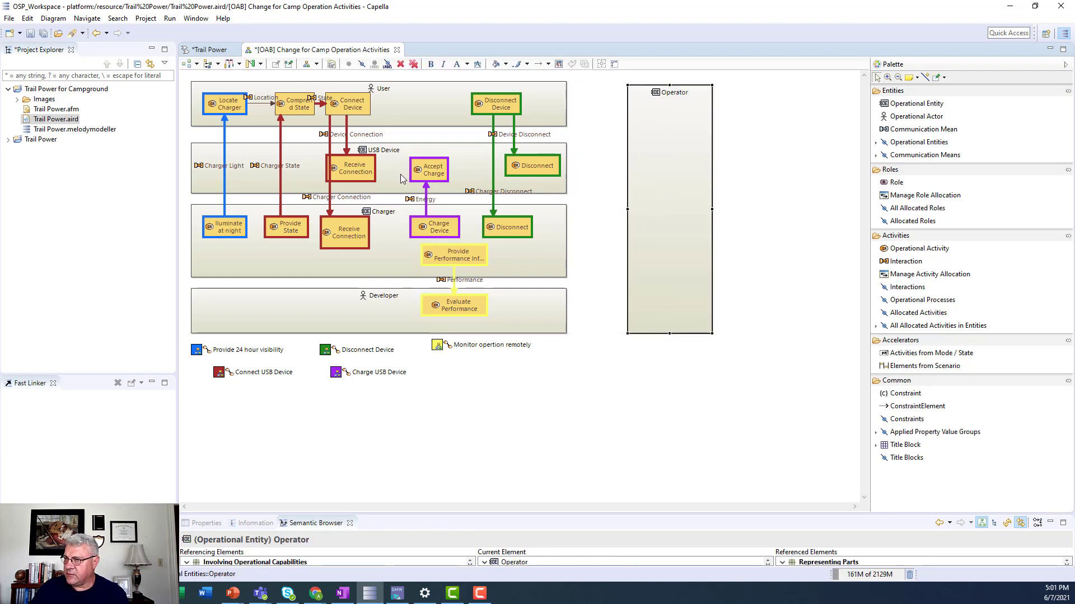
left_click(390, 247)
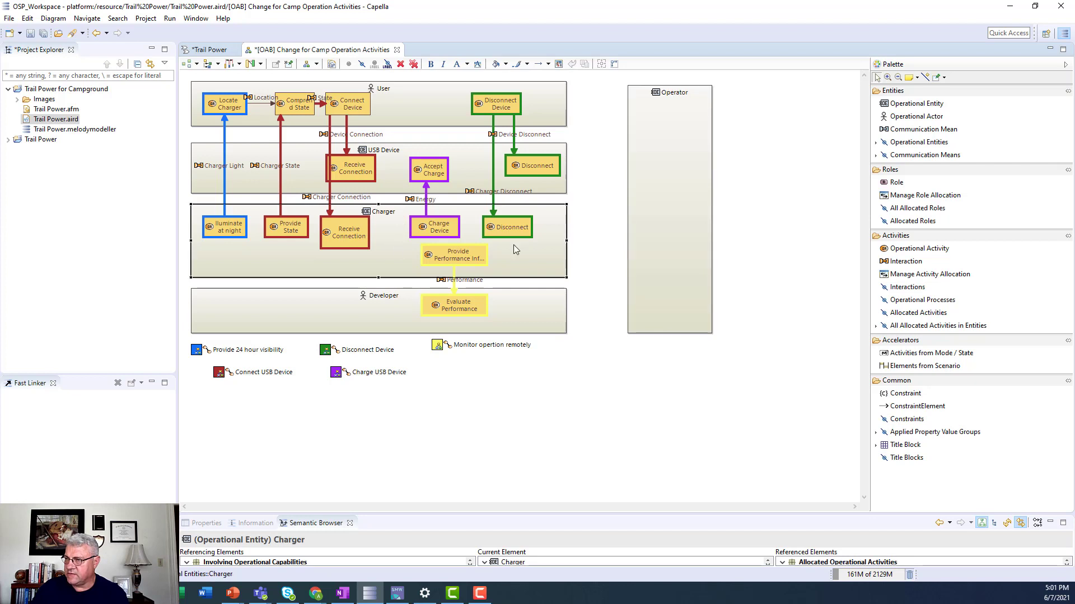
left_click_drag(566, 247, 615, 241)
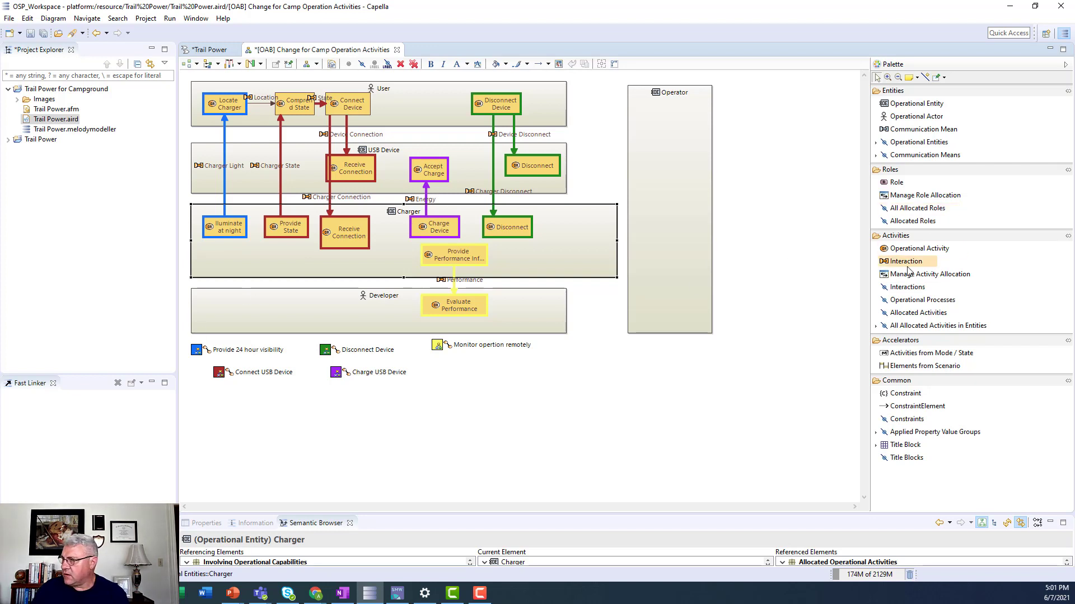
Step: Draw a Provide Location operational activity inside the Charger entity
left_click(919, 248)
left_click_drag(559, 215, 607, 249)
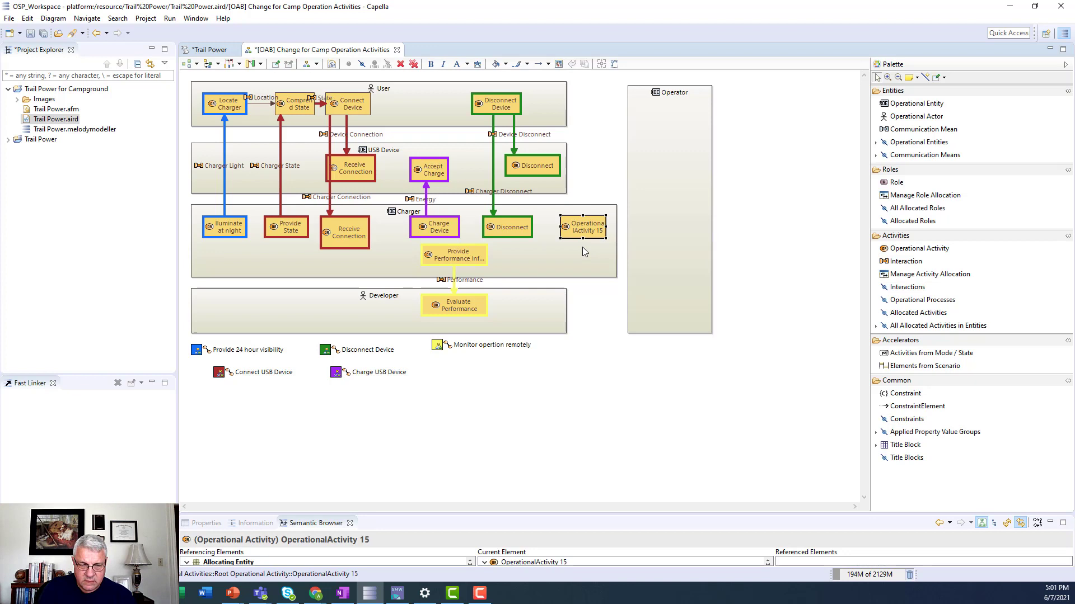
type("pROV")
key("BackSpace")
key("BackSpace")
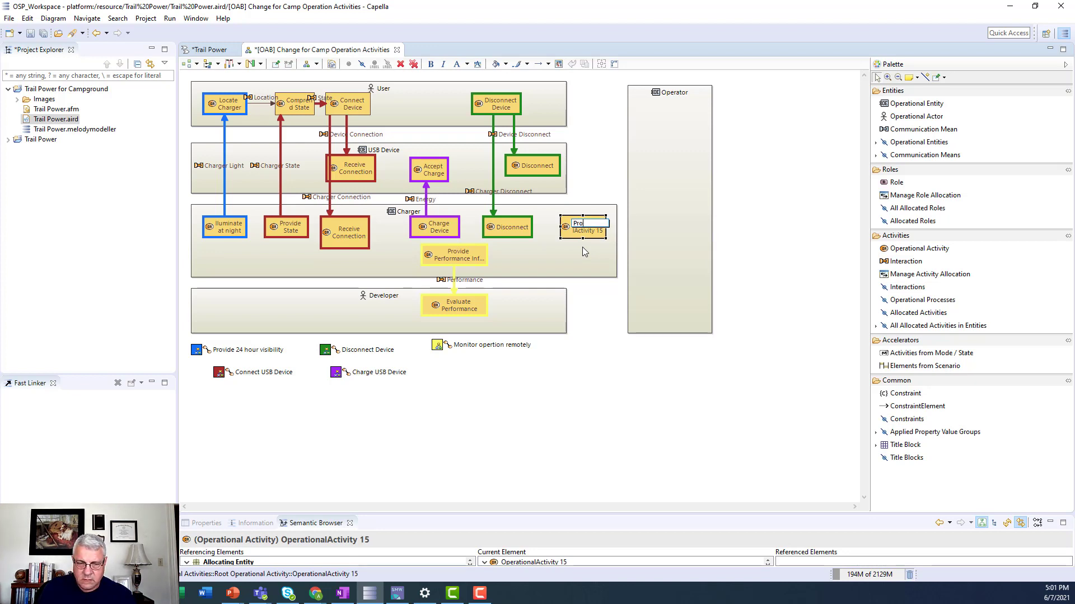
type("ovide ")
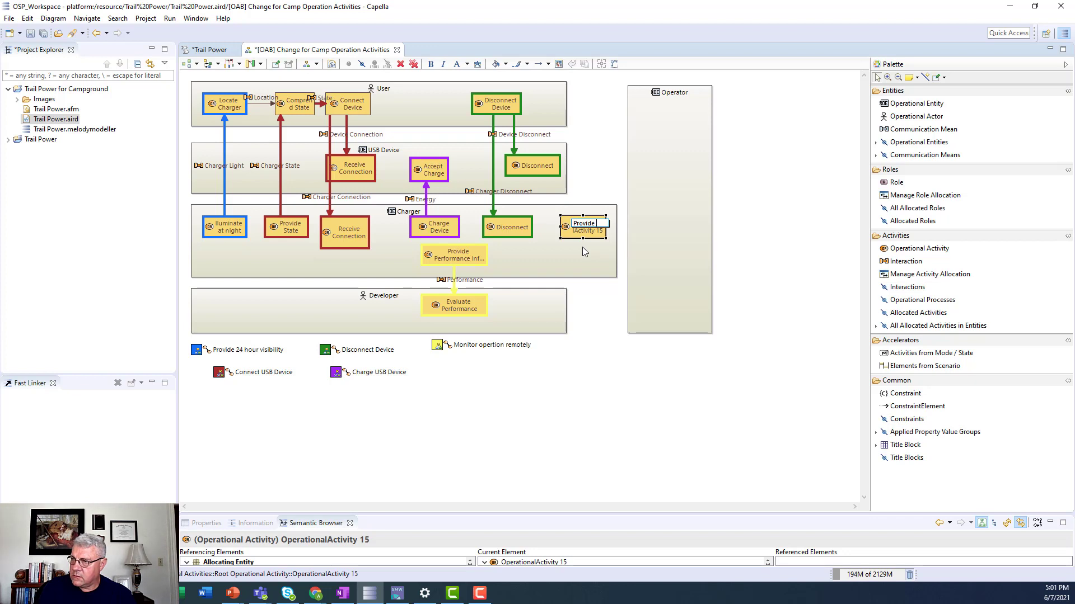
type("Location")
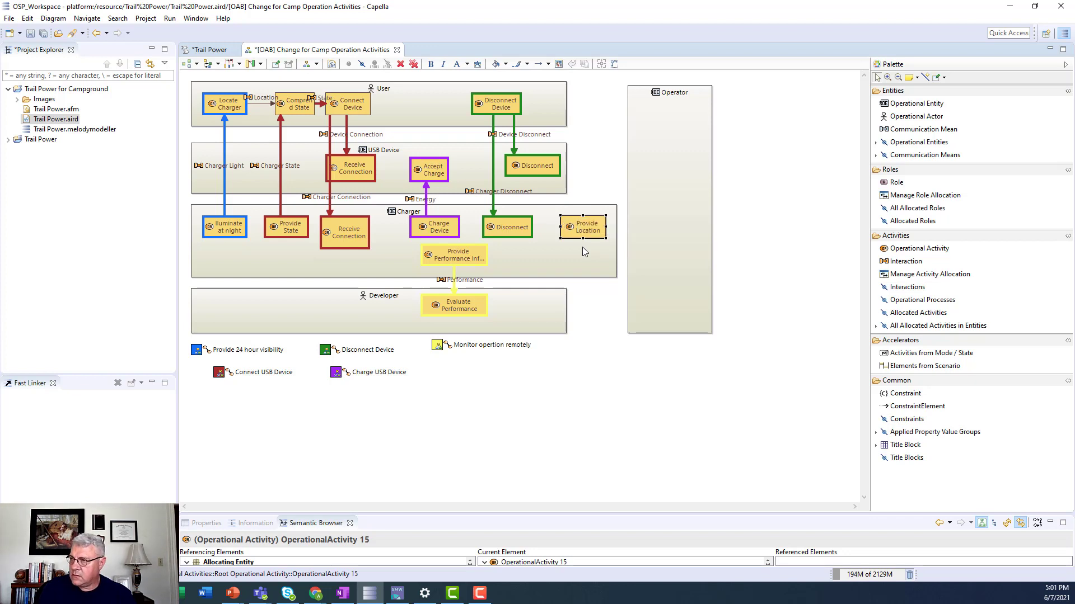
Step: Draw a Receive Location operational activity inside the Operator entity
left_click(891, 249)
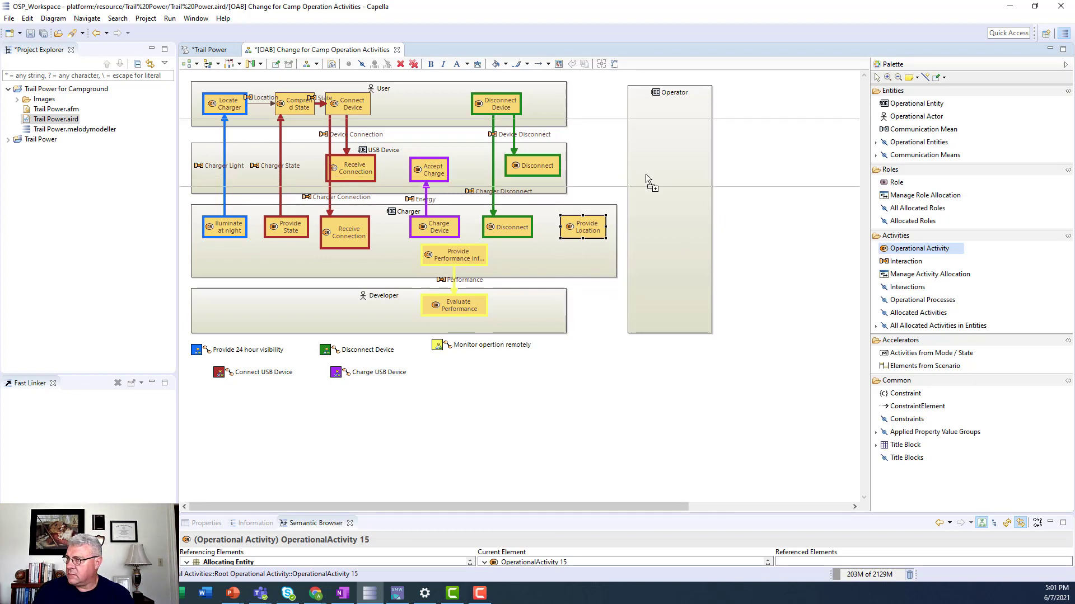
left_click_drag(644, 182, 699, 215)
type("Rec")
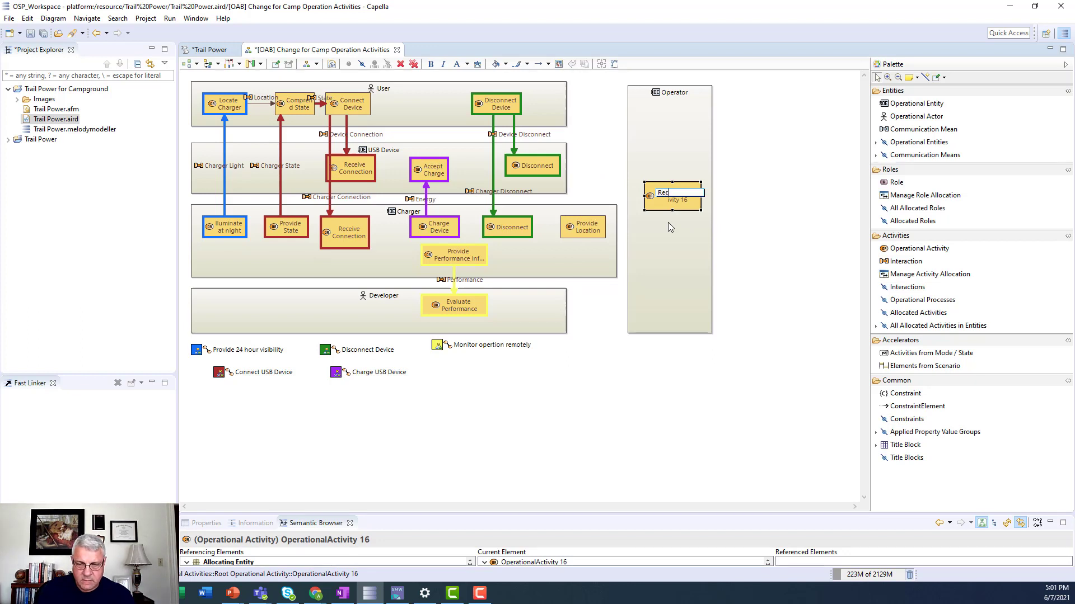
type("ieve")
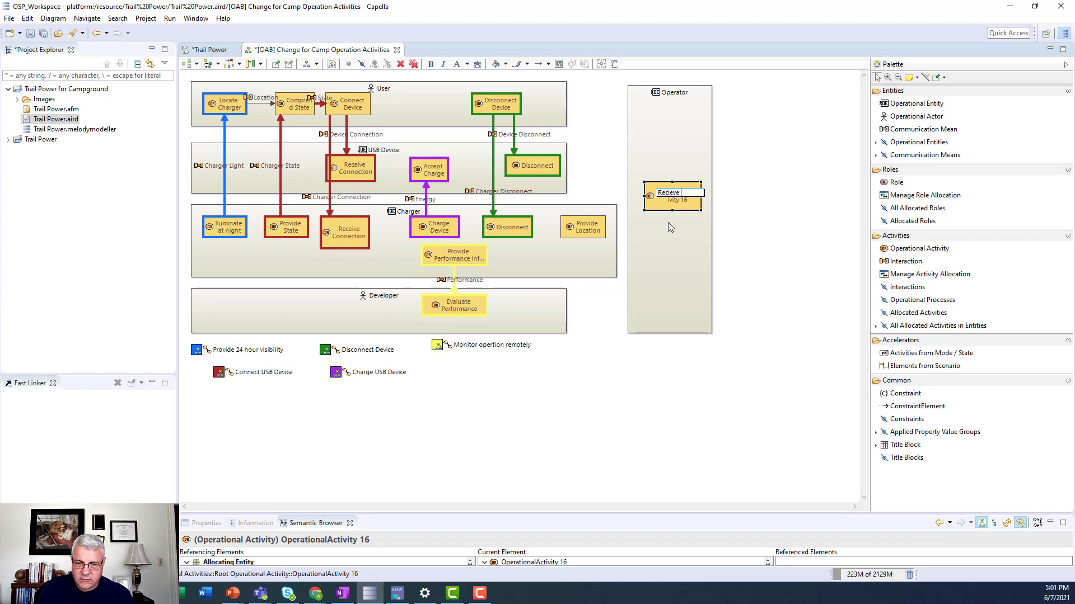
key("BackSpace")
key("BackSpace")
key("BackSpace")
key("BackSpace")
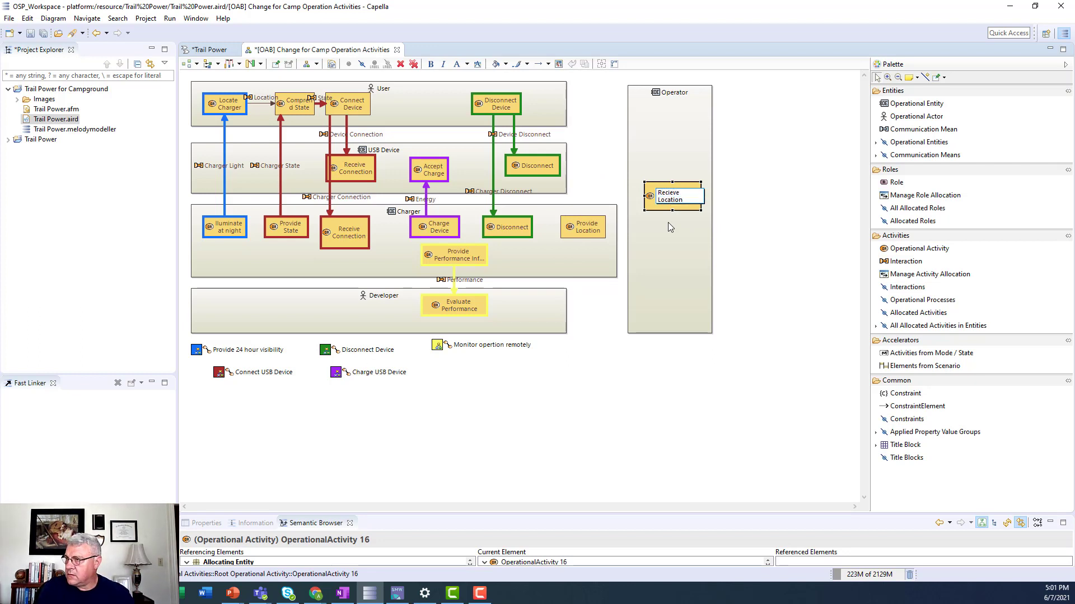
key("BackSpace")
key("BackSpace")
key("BackSpace")
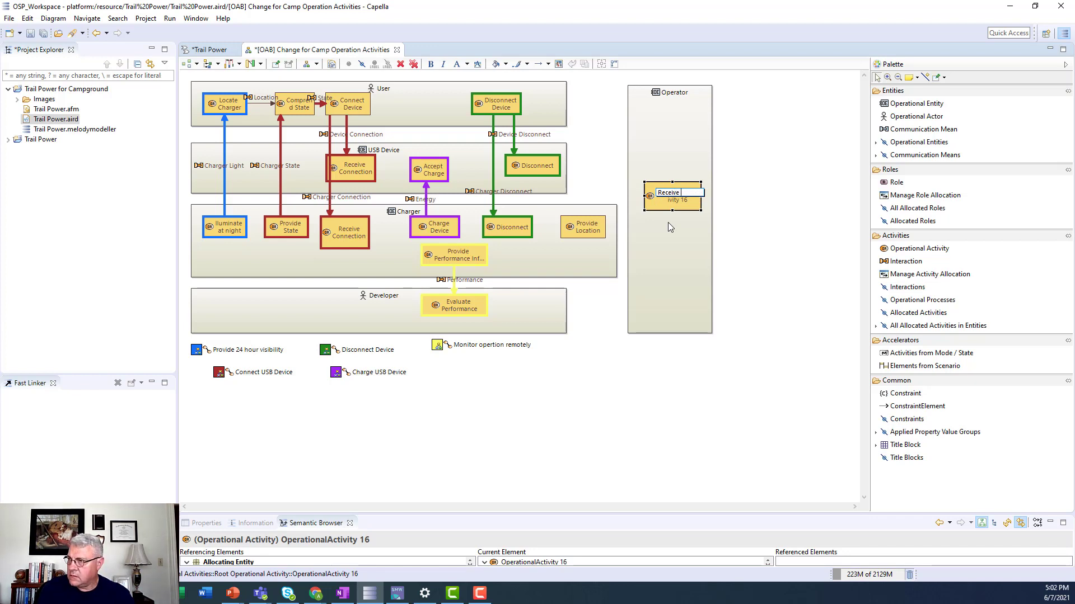
type("tion")
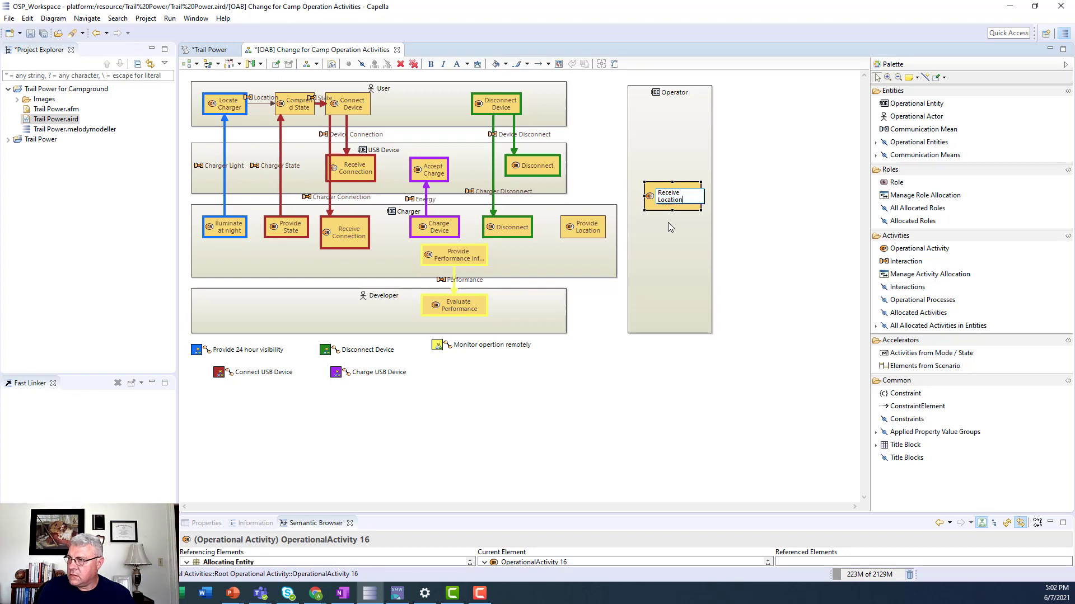
key("Return")
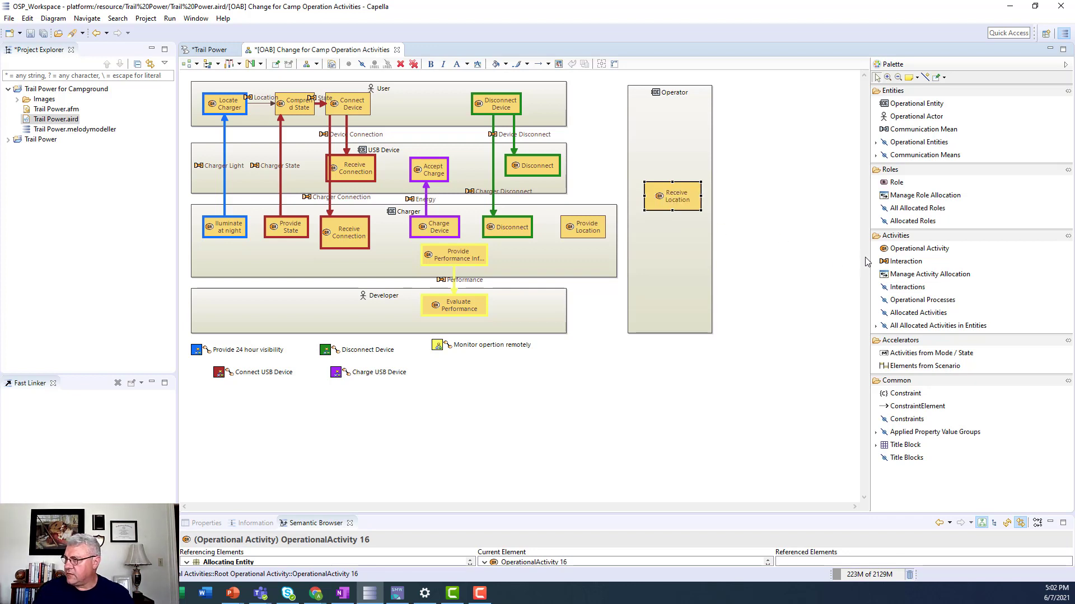
Step: Link Provide Location to Receive Location with an interaction named Location
left_click(905, 261)
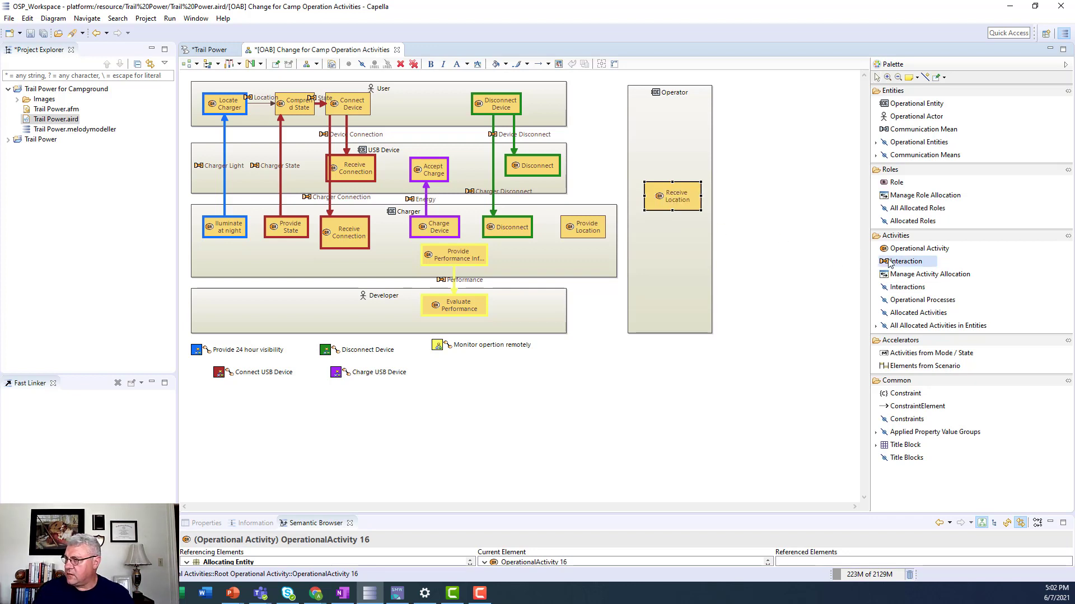
left_click(594, 223)
left_click(649, 202)
type("Locatio")
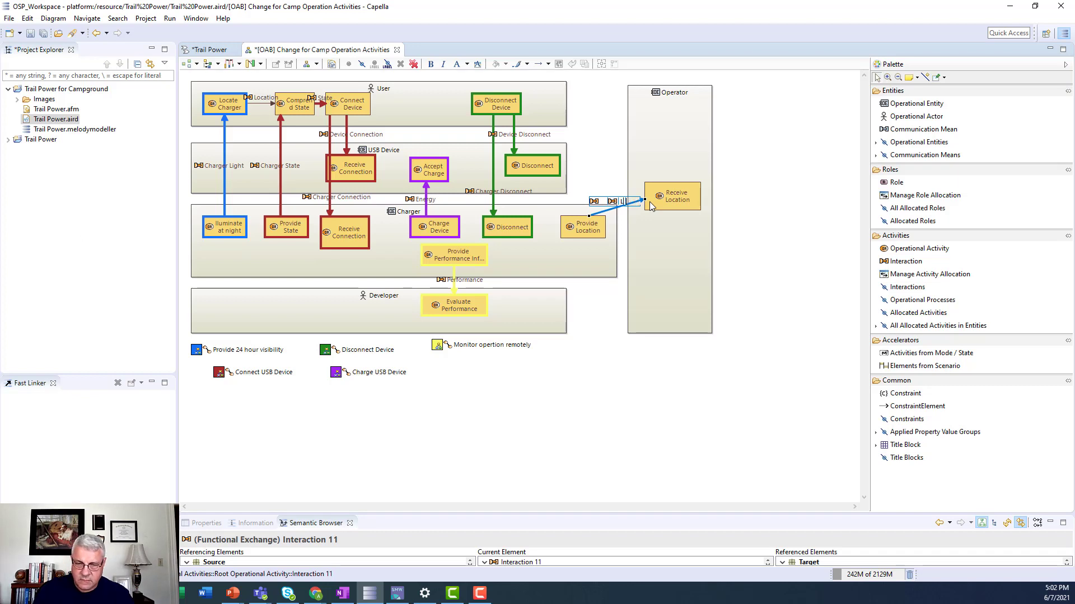
type("n")
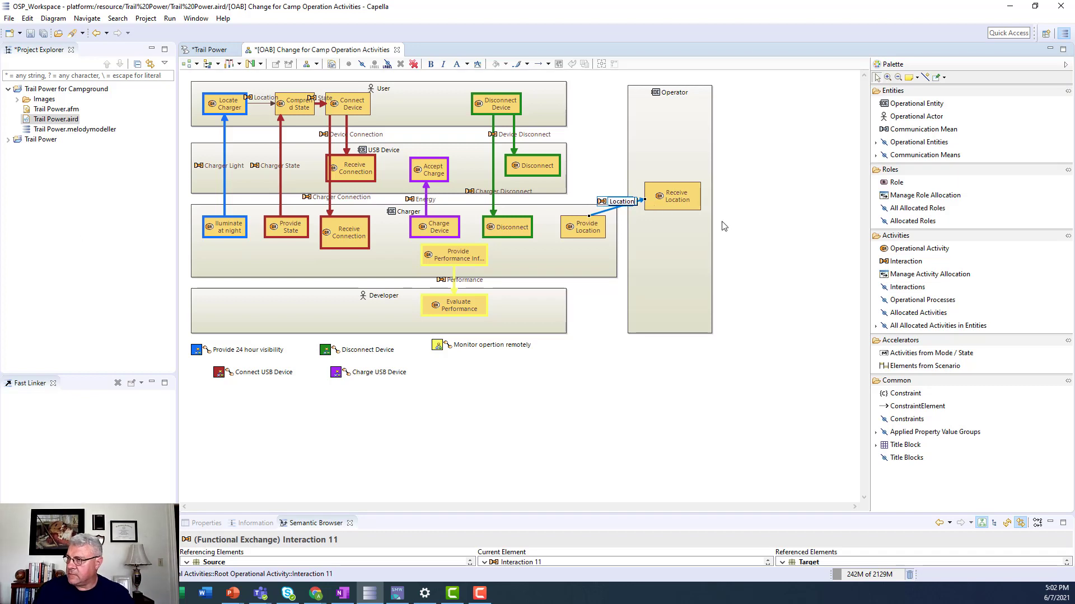
left_click(792, 274)
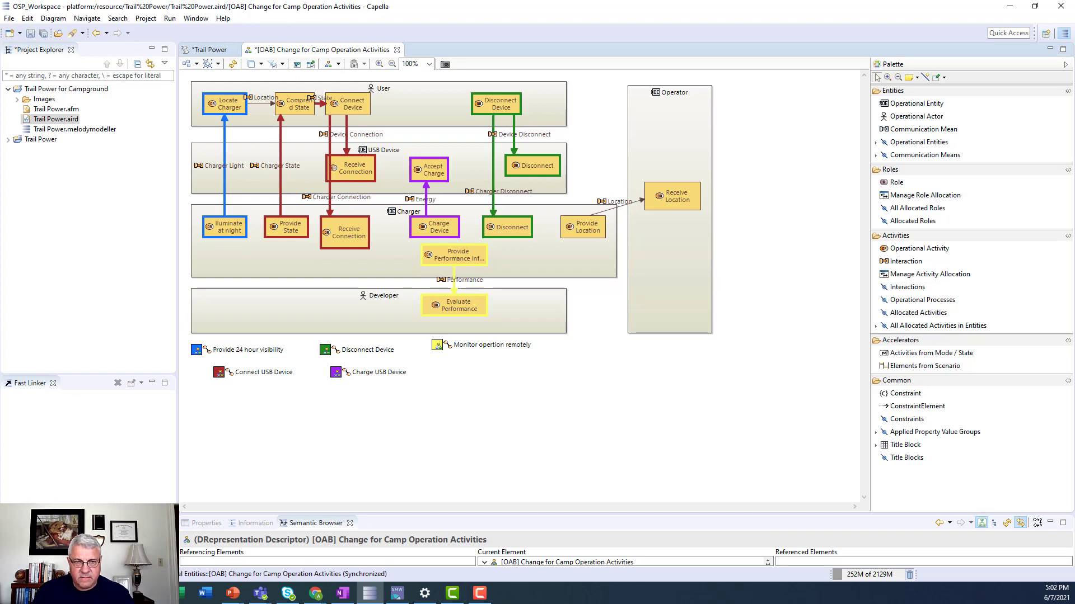
Step: Draw a Send Status activity in Charger below Provide Location
left_click(919, 248)
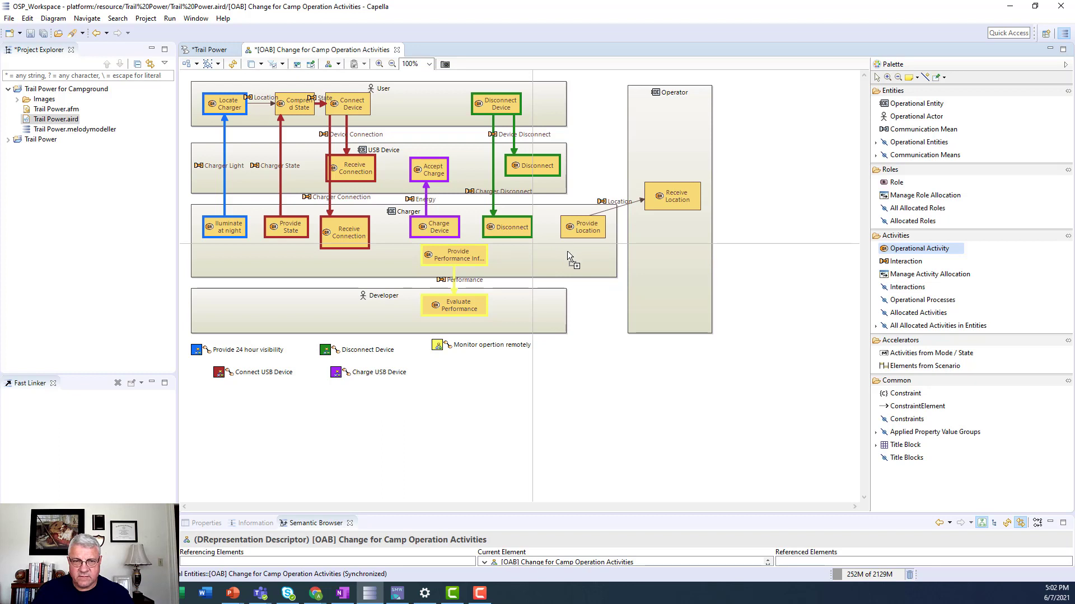
left_click_drag(555, 244, 603, 266)
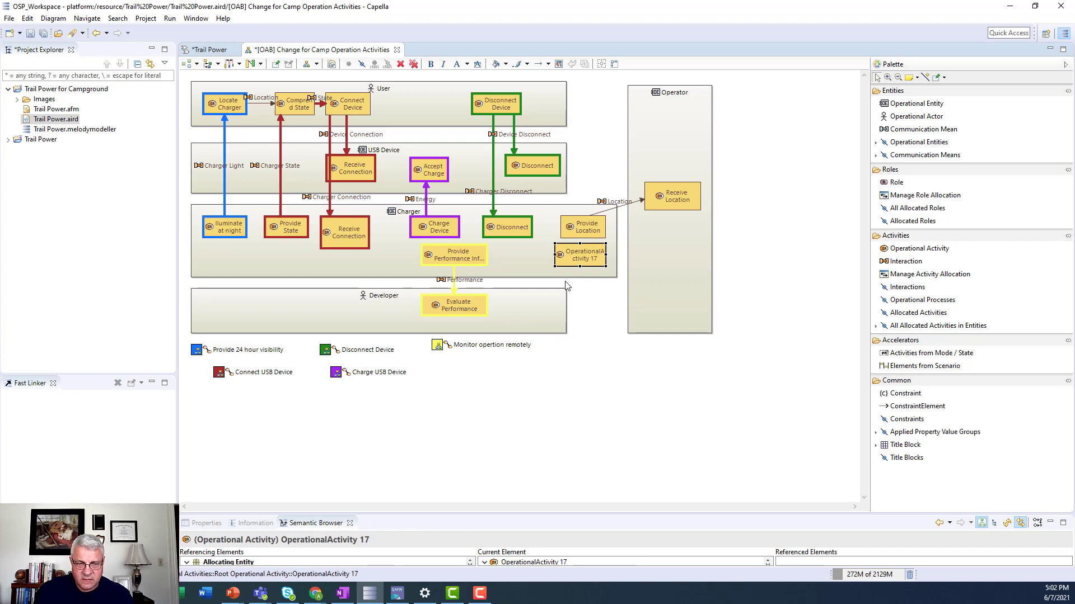
type("Send St")
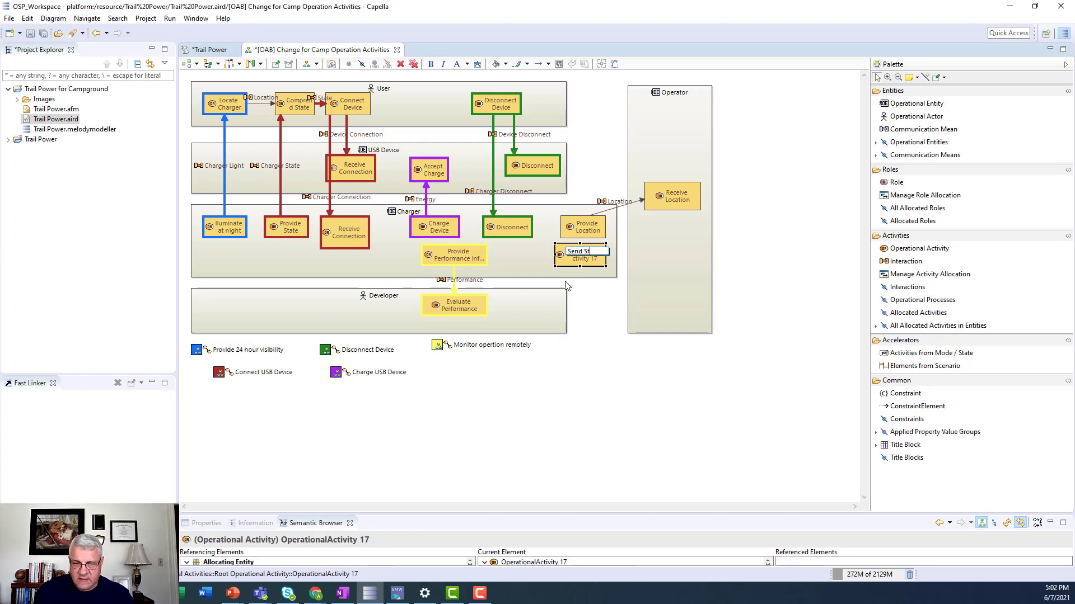
type("atus")
key("Return")
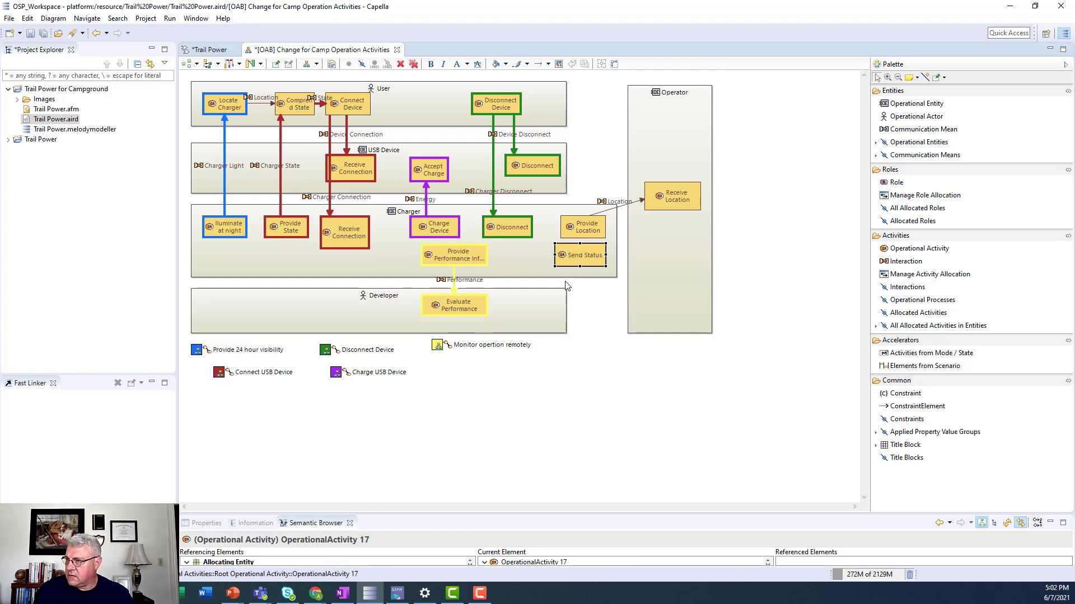
Step: Draw a Receive Status activity in Operator below Receive Location
left_click(911, 251)
left_click_drag(650, 244, 695, 271)
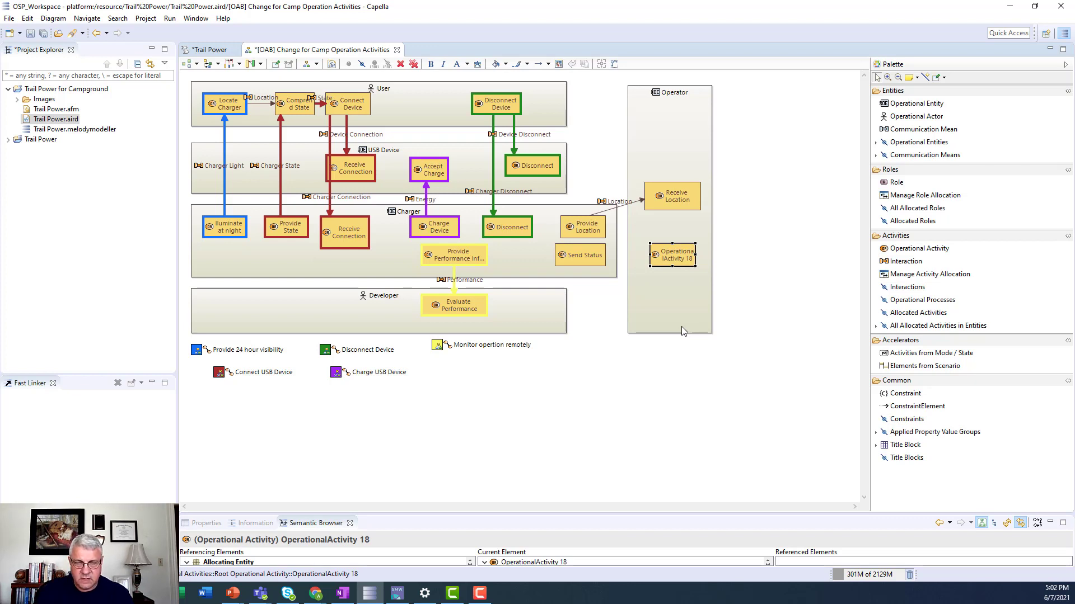
type("Rec")
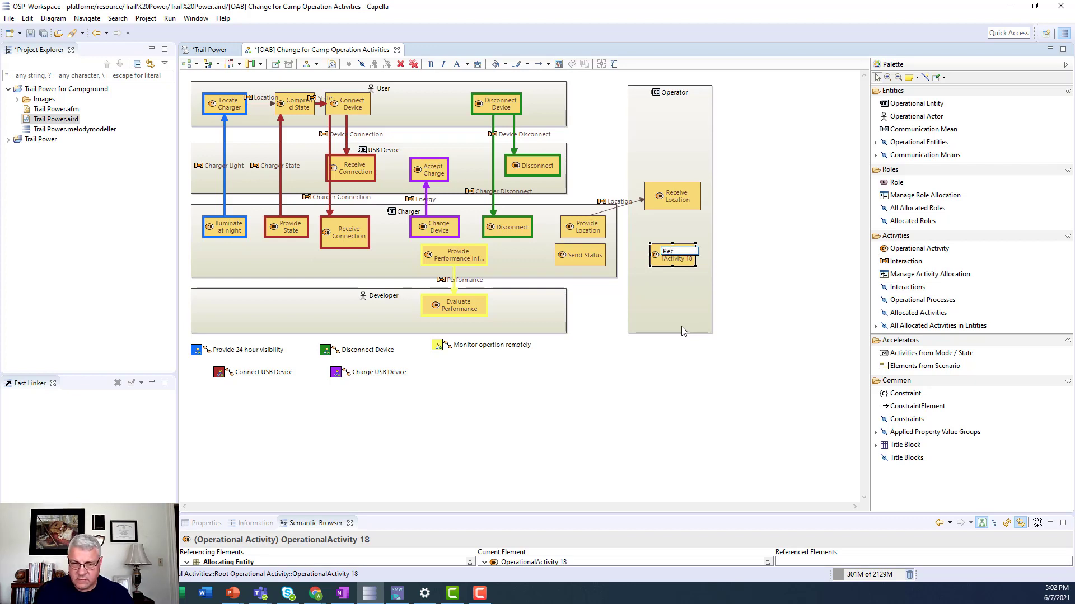
type("eive S")
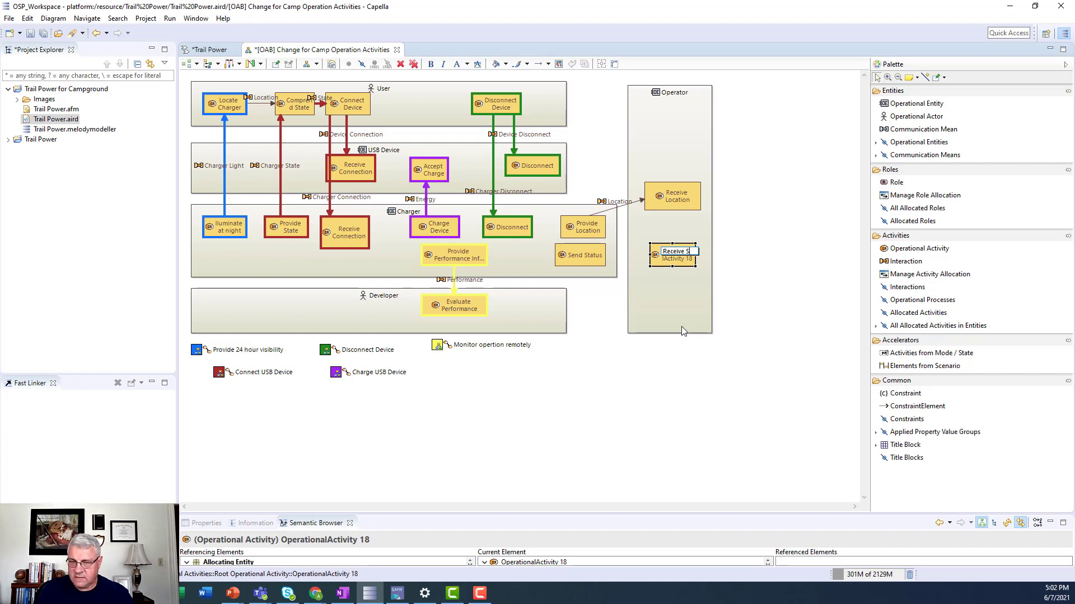
type("tatus")
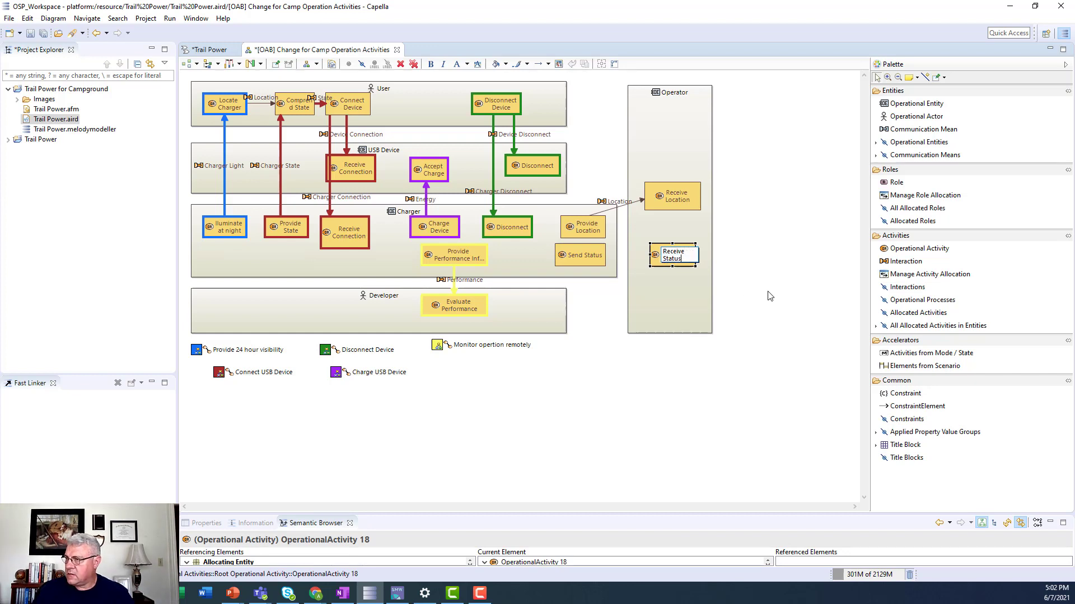
Step: Connect Send Status to Receive Status with an interaction named Status
left_click(769, 296)
left_click(905, 261)
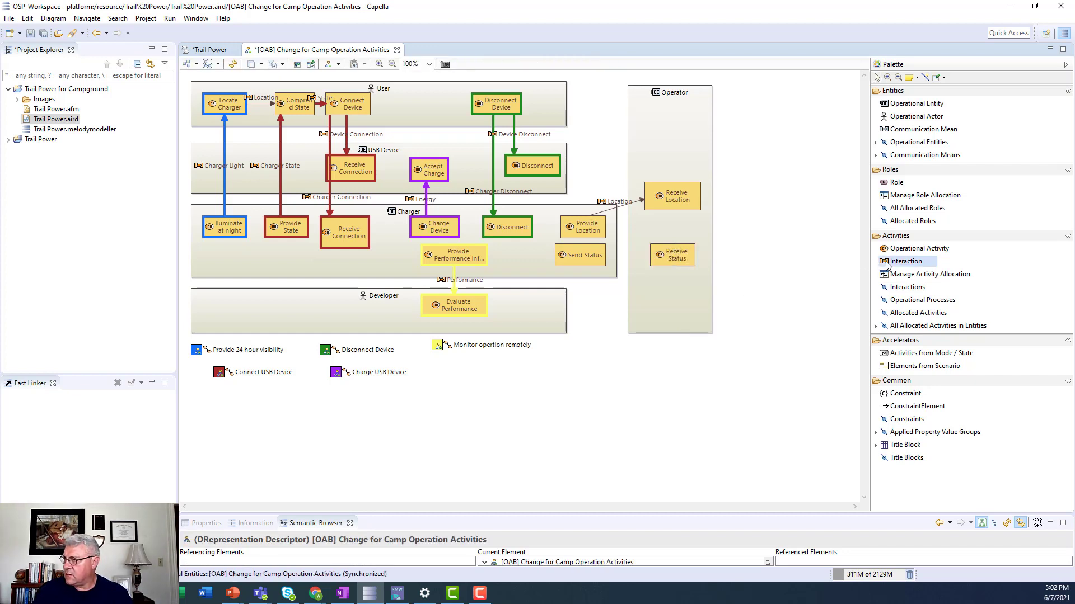
left_click(565, 256)
left_click(666, 255)
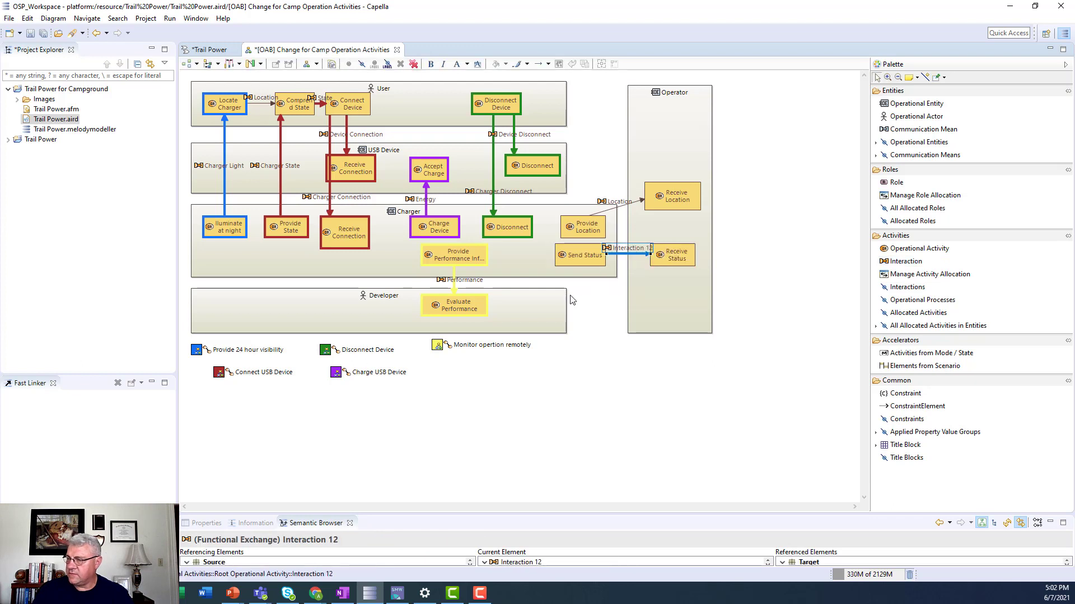
type("Statu")
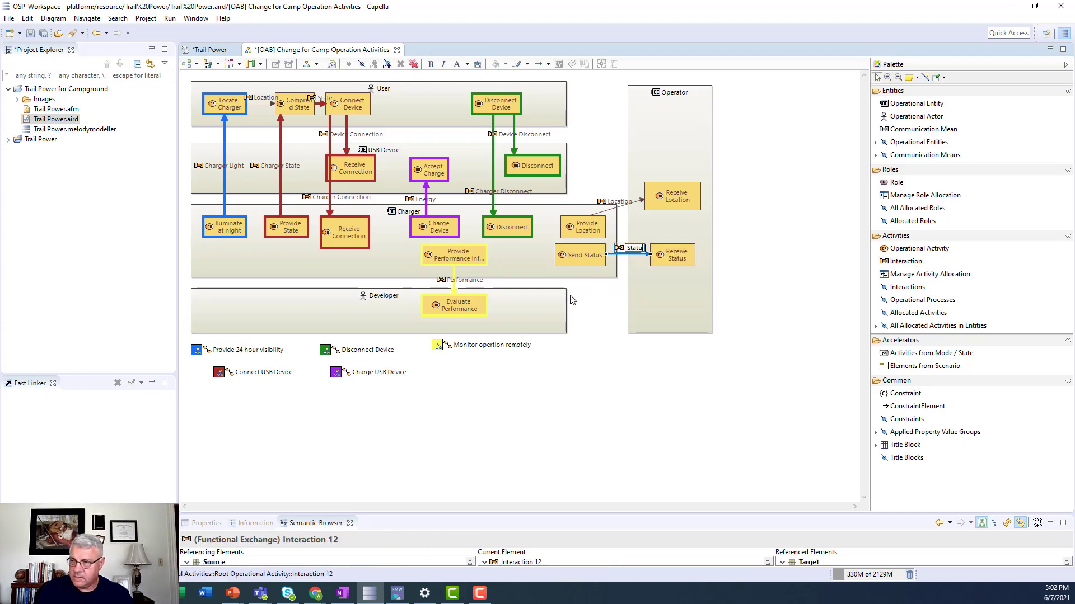
type("s")
key("Return")
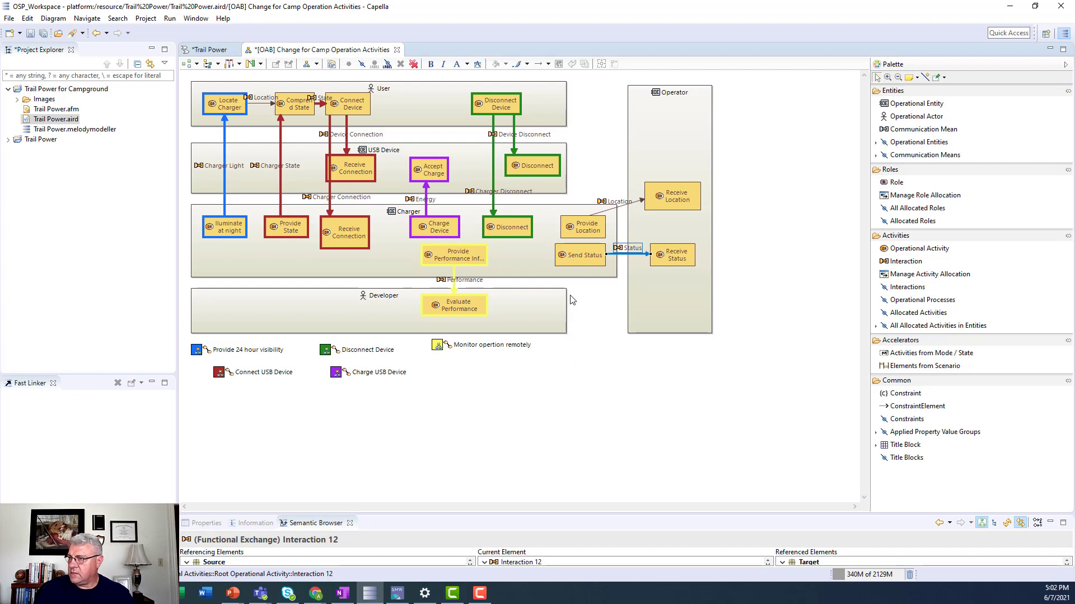
left_click(602, 218)
Step: Lower the Operator box's top edge beside the USB Device lane and save the diagram
left_click(604, 212)
left_click_drag(605, 211, 599, 215)
left_click(663, 127)
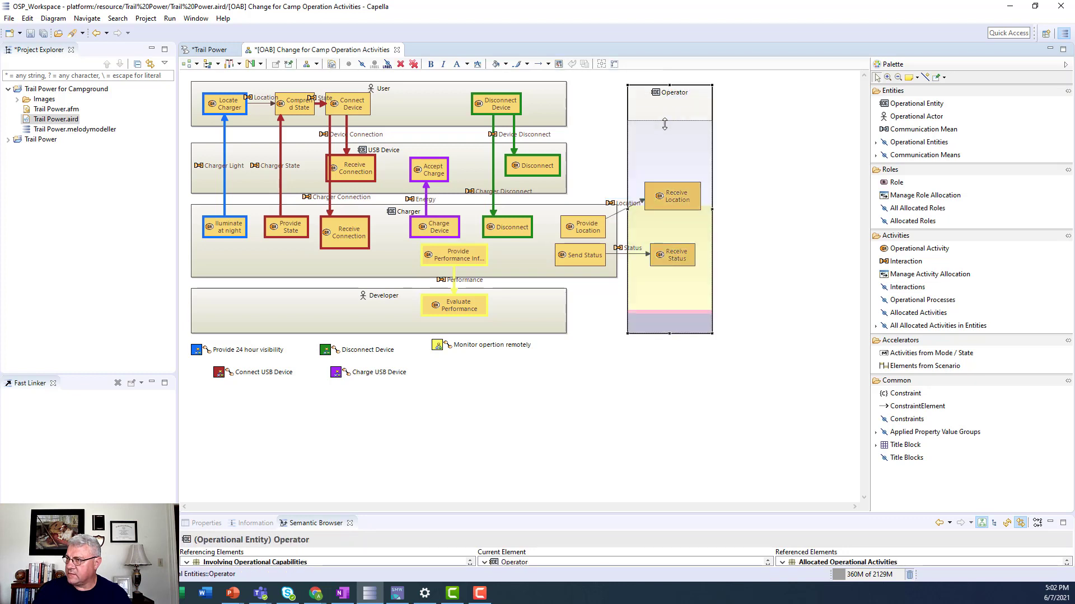
left_click_drag(665, 125, 664, 162)
left_click(666, 430)
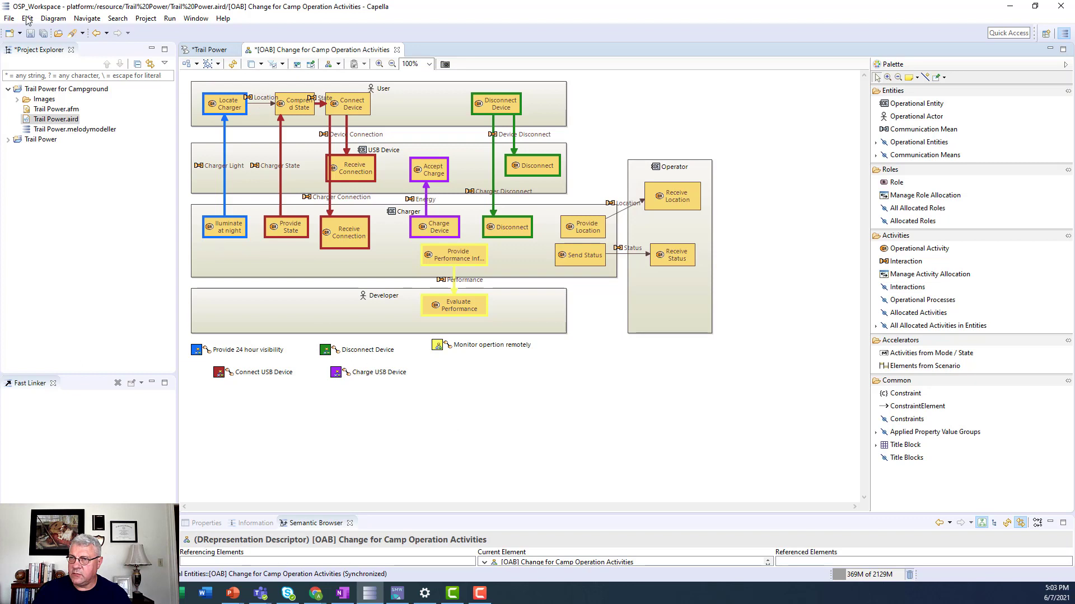
left_click(30, 33)
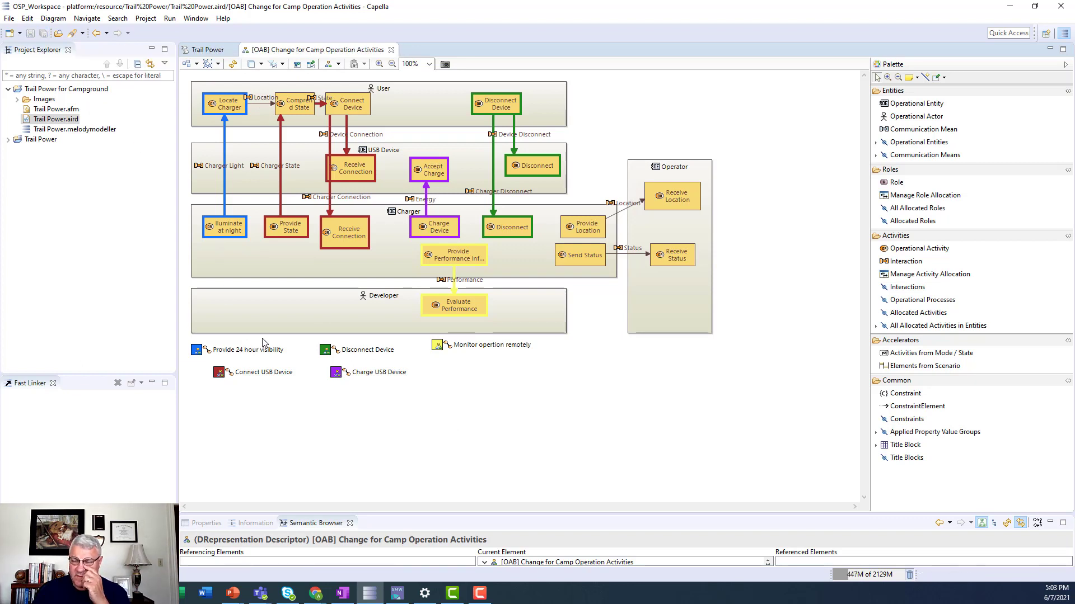